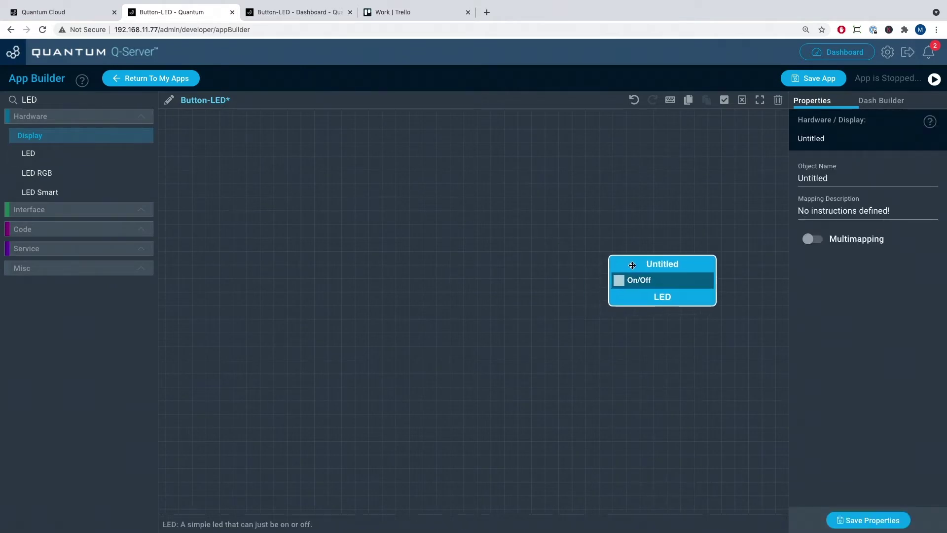
# Search the object library for "Button" and add a hardware Input Control Button to the canvas, opposite the LED block.
pyautogui.click(116, 99)
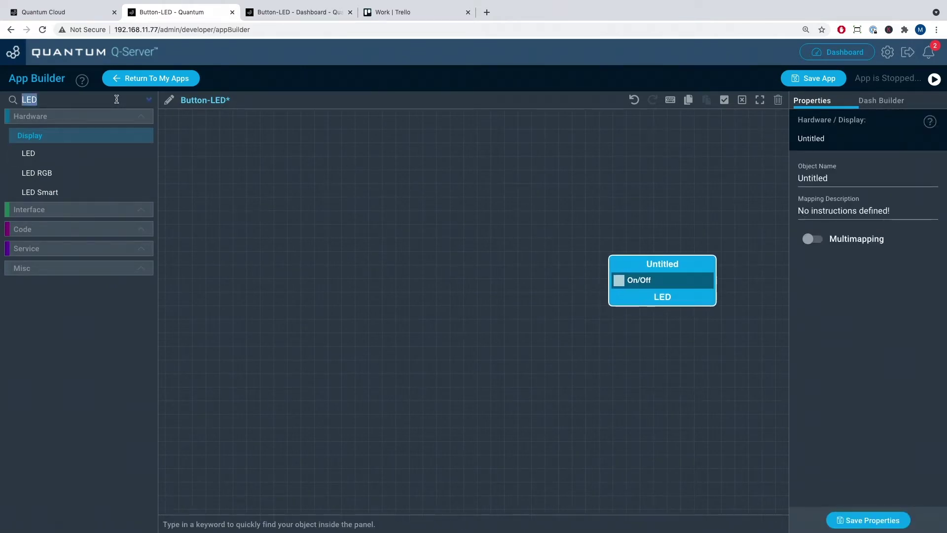
pyautogui.write('Button')
pyautogui.moveTo(99, 154); pyautogui.dragTo(334, 215)
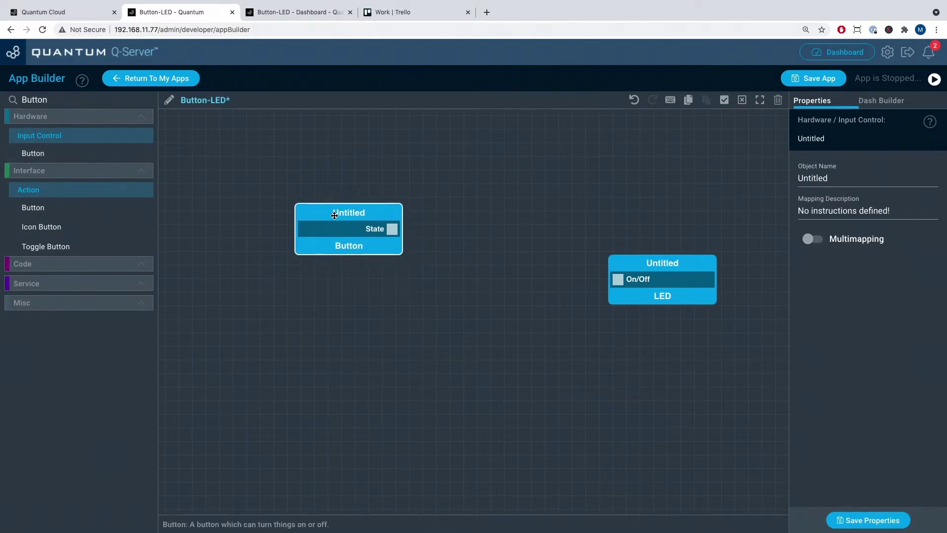
# Clear the object search and add an Interface Button and an Interface Switch to the canvas, stacked below the hardware Button.
pyautogui.click(153, 99)
pyautogui.click(152, 99)
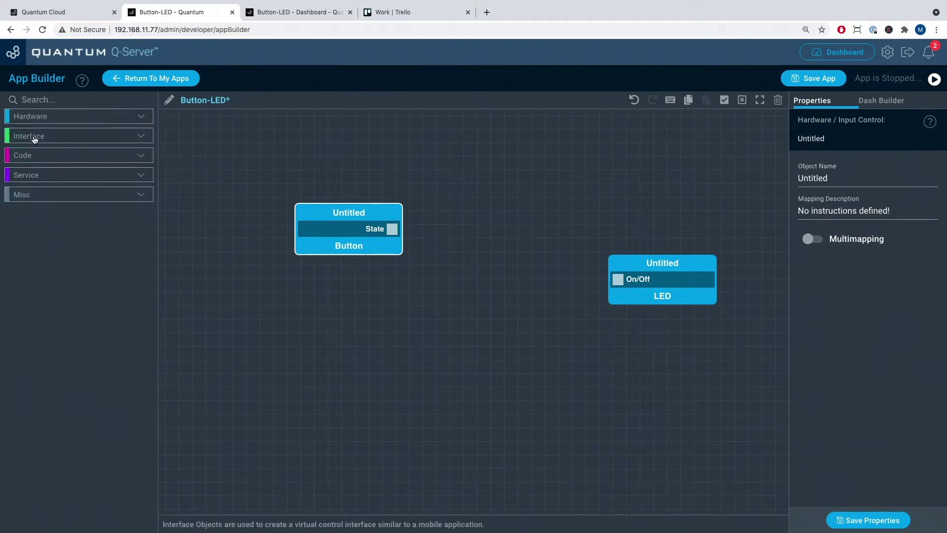
pyautogui.click(79, 139)
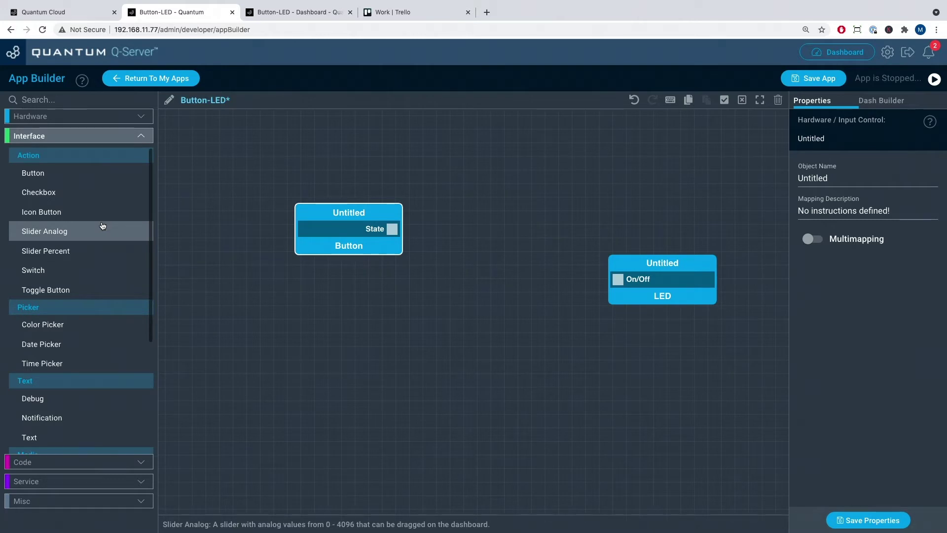
pyautogui.scroll(-5, 103, 226)
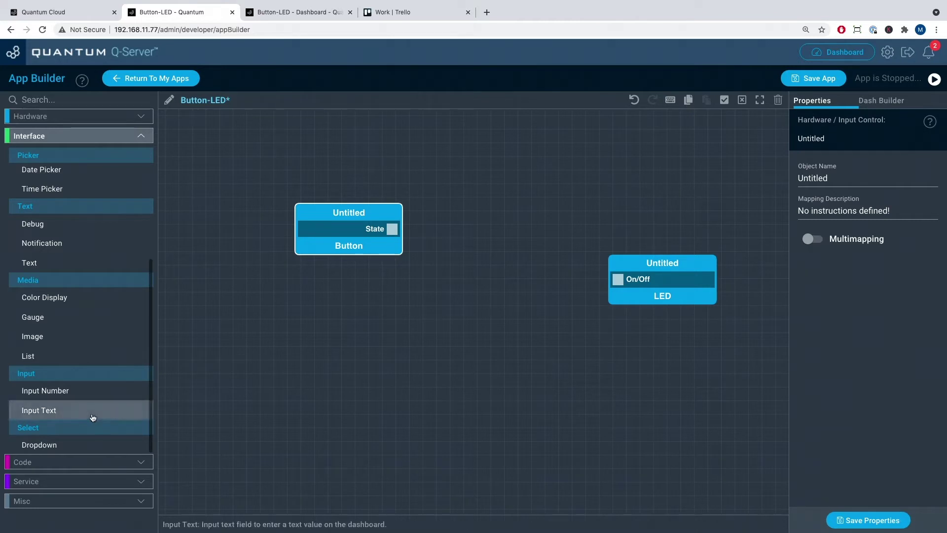
pyautogui.scroll(4, 97, 372)
pyautogui.scroll(2, 97, 372)
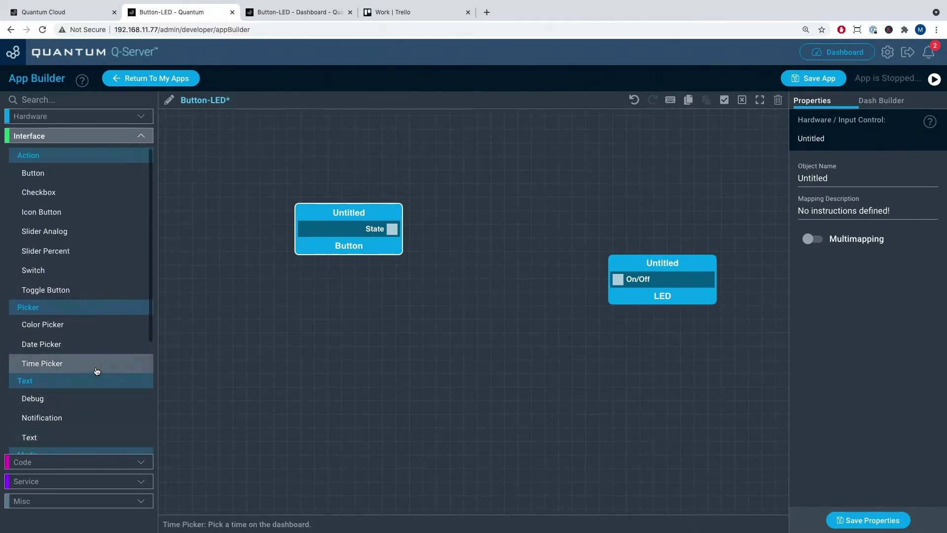
pyautogui.moveTo(49, 173); pyautogui.dragTo(321, 285)
pyautogui.moveTo(36, 271); pyautogui.dragTo(328, 370)
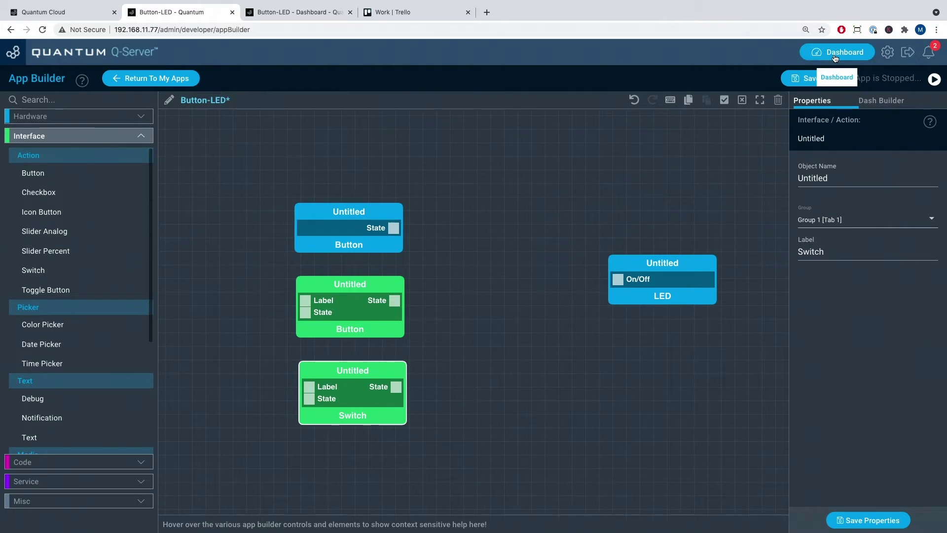
# Align the Switch block directly under the Interface Button block.
pyautogui.click(368, 242)
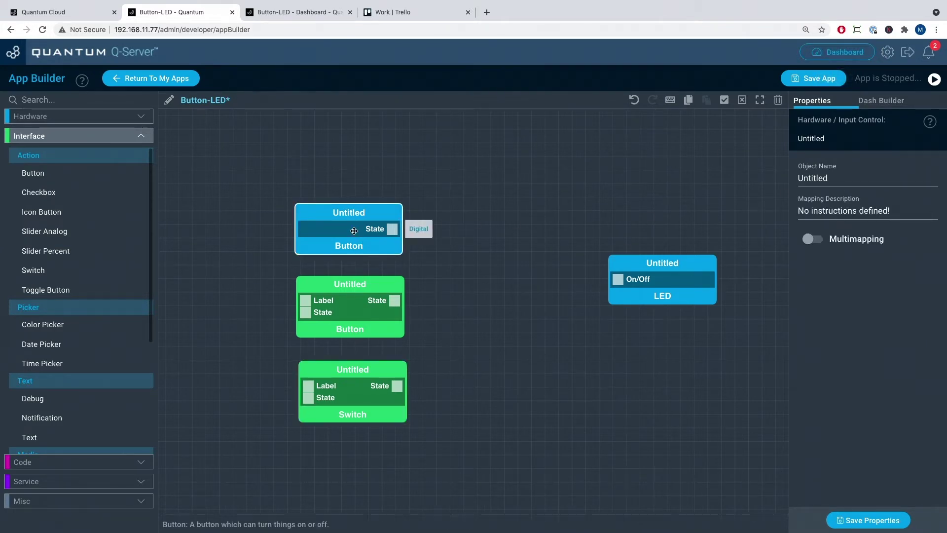
pyautogui.click(351, 290)
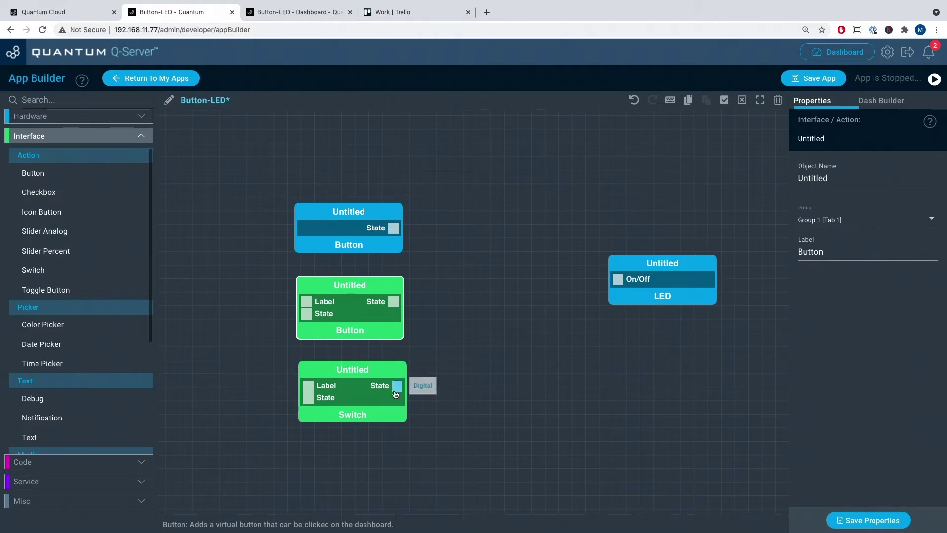
pyautogui.moveTo(374, 370); pyautogui.dragTo(372, 371)
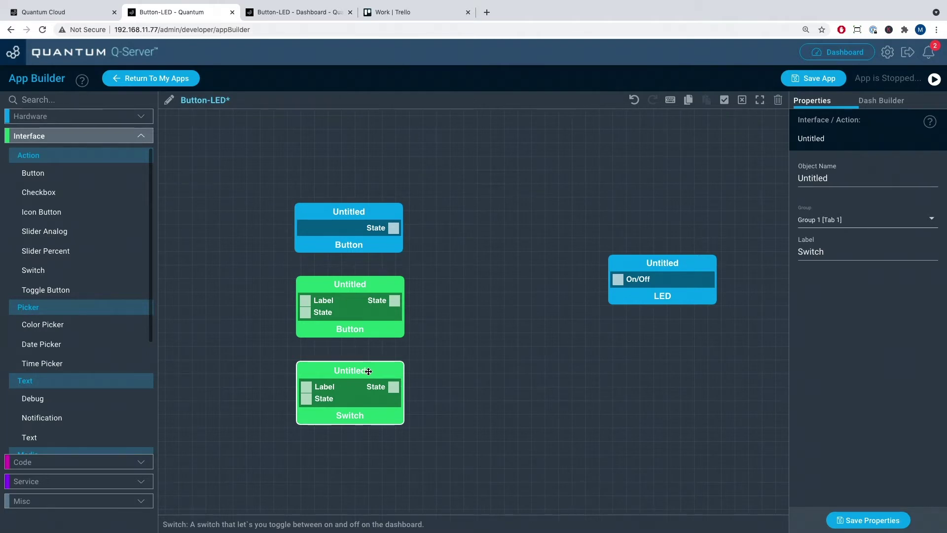
# Look through the available Interface objects, from the Action and Picker categories down to Input and Select.
pyautogui.scroll(-1, 85, 322)
pyautogui.scroll(-2, 84, 321)
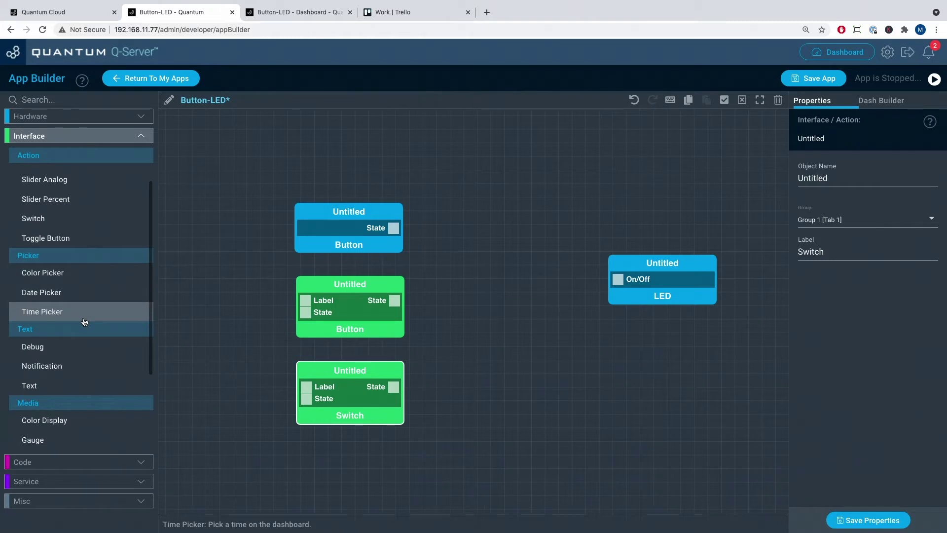
pyautogui.scroll(2, 84, 321)
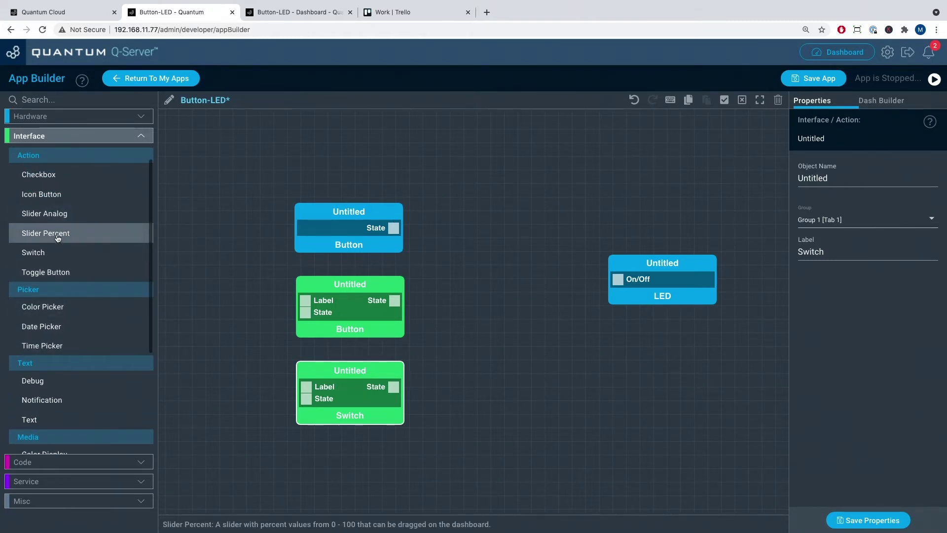
pyautogui.scroll(-4, 70, 256)
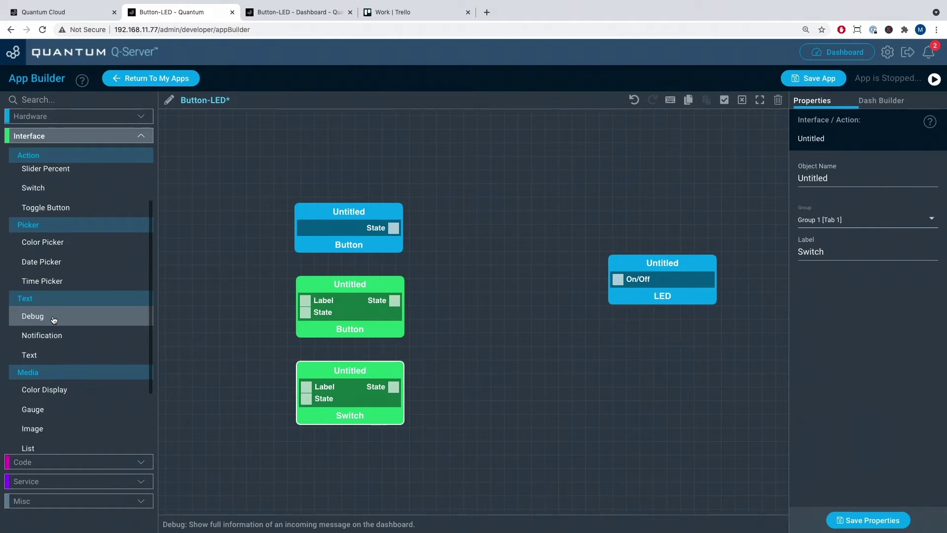
pyautogui.scroll(-4, 54, 320)
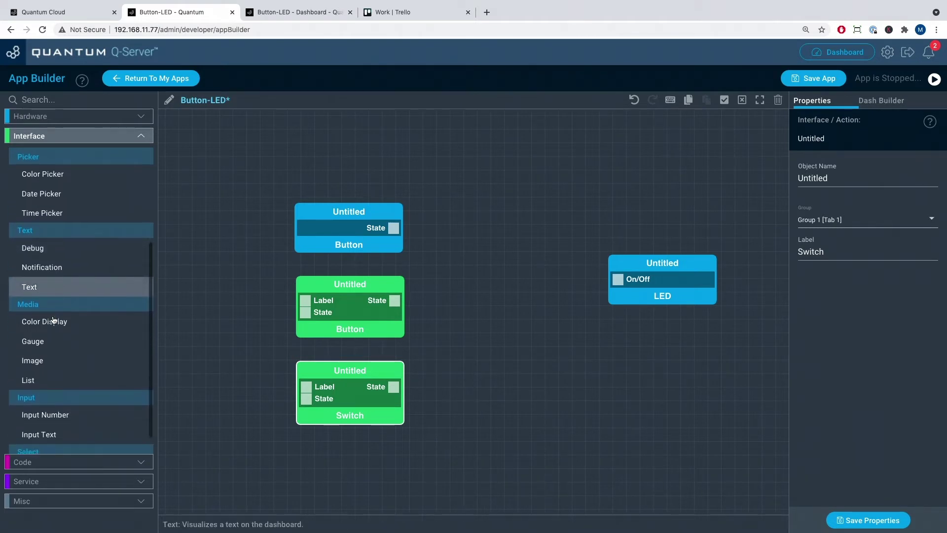
pyautogui.scroll(-2, 53, 320)
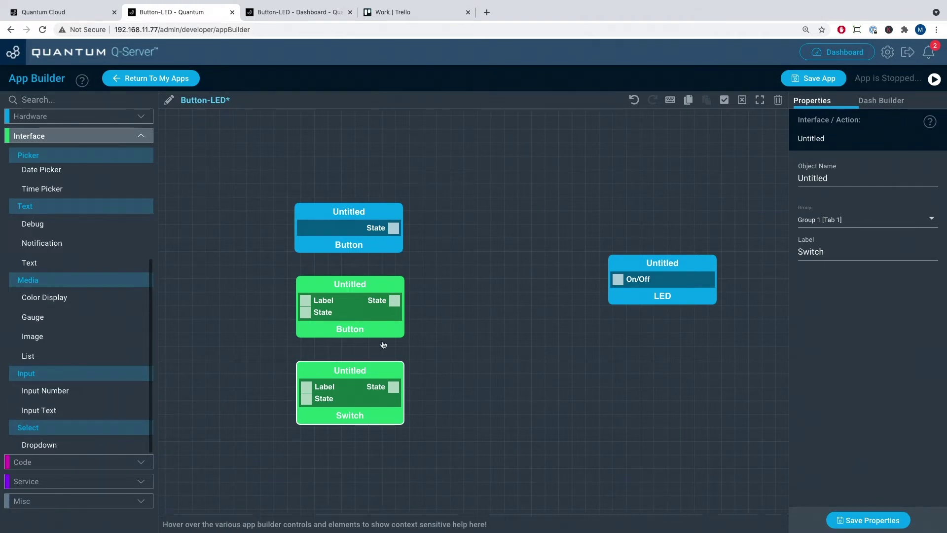
# Connect the State outputs of the hardware Button, Interface Button and Switch to the LED block's On/Off input.
pyautogui.moveTo(394, 230); pyautogui.dragTo(617, 282)
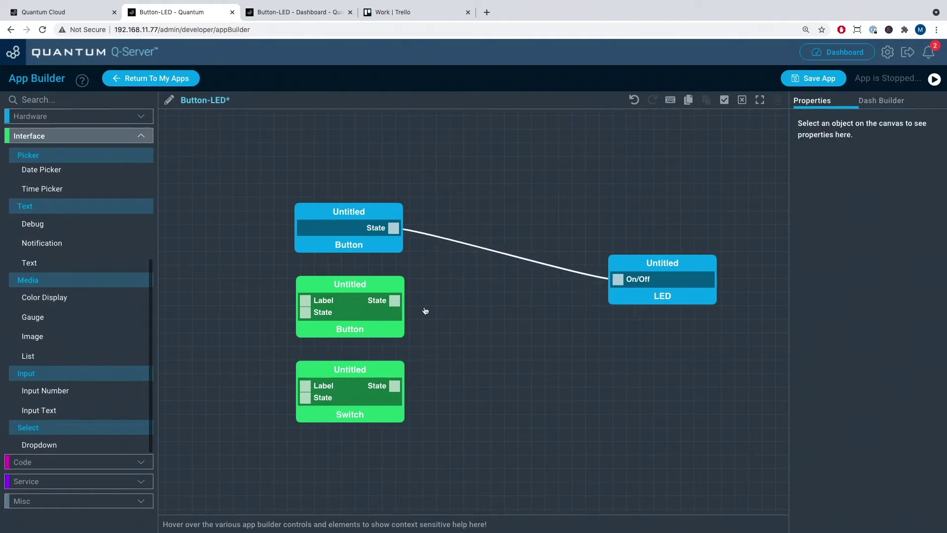
pyautogui.moveTo(401, 299); pyautogui.dragTo(618, 280)
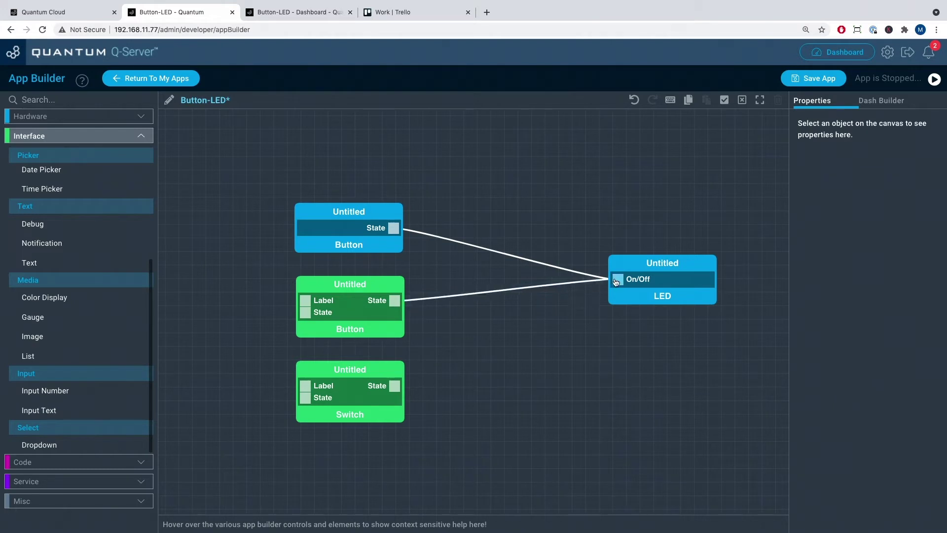
pyautogui.moveTo(395, 385); pyautogui.dragTo(623, 278)
pyautogui.moveTo(395, 385)
pyautogui.mouseDown()
pyautogui.moveTo(465, 343)
pyautogui.moveTo(617, 282)
pyautogui.mouseUp()
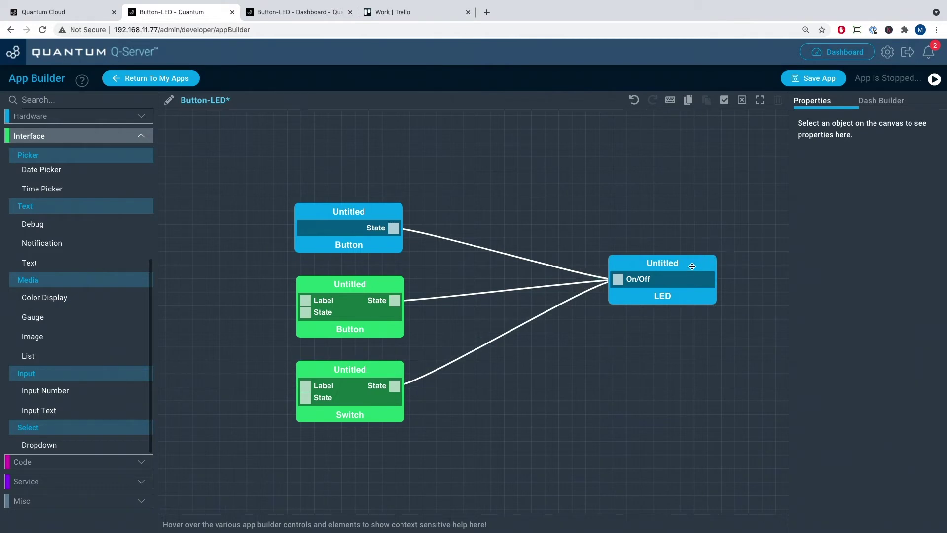
# Name the LED block "LED" and save its properties.
pyautogui.click(692, 266)
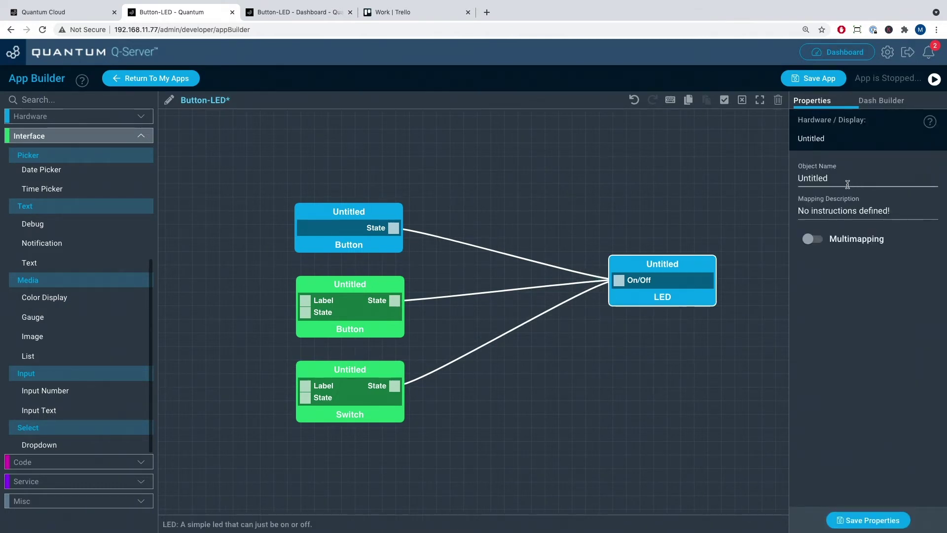
pyautogui.moveTo(846, 179); pyautogui.dragTo(795, 181)
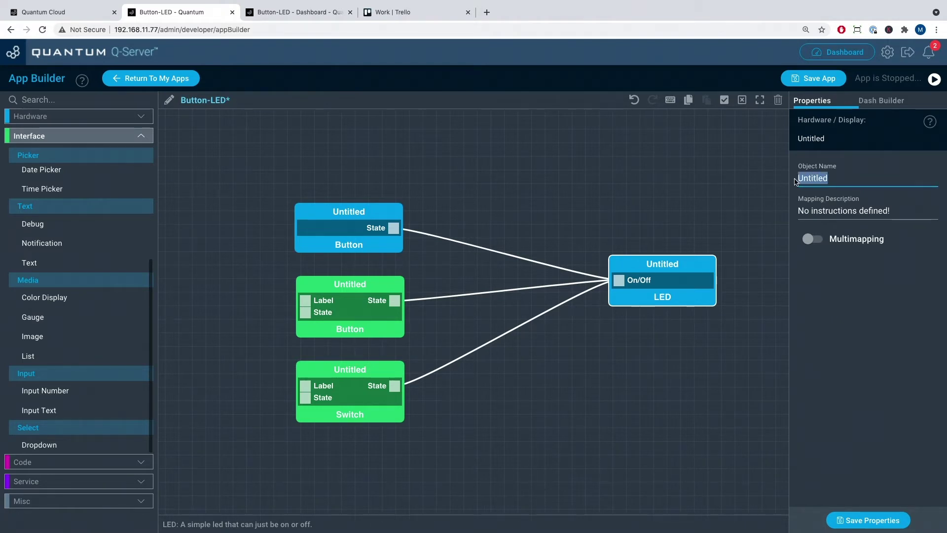
pyautogui.write('LED')
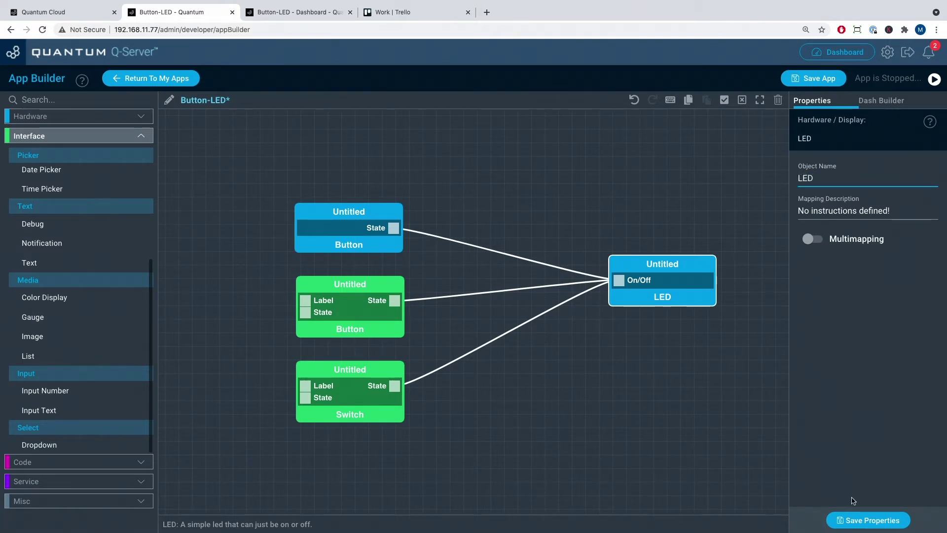
pyautogui.click(856, 515)
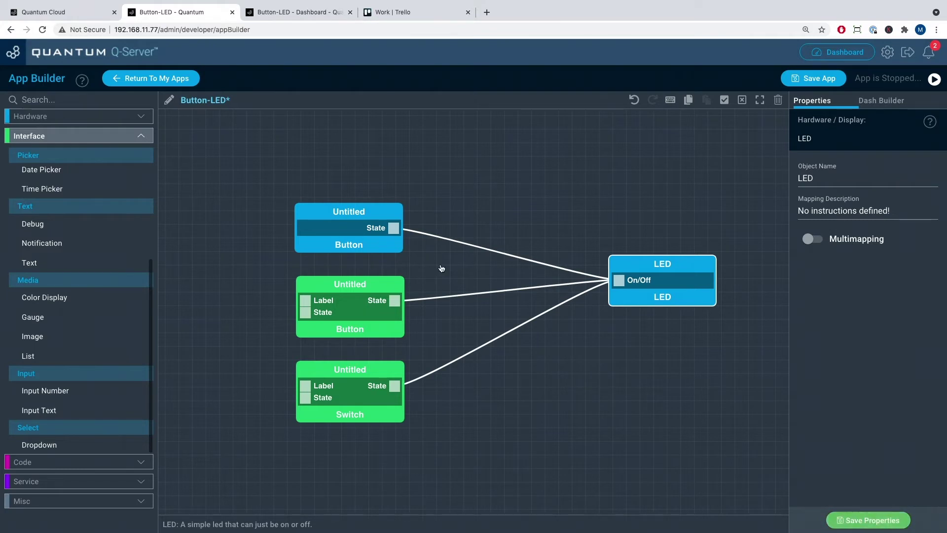
pyautogui.click(403, 207)
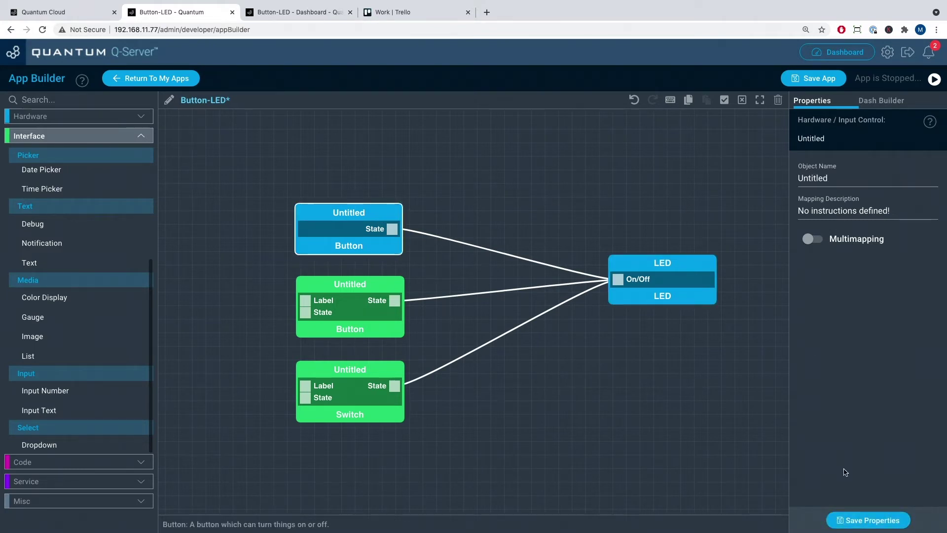
pyautogui.click(856, 522)
pyautogui.moveTo(829, 178); pyautogui.dragTo(799, 176)
pyautogui.write('Button')
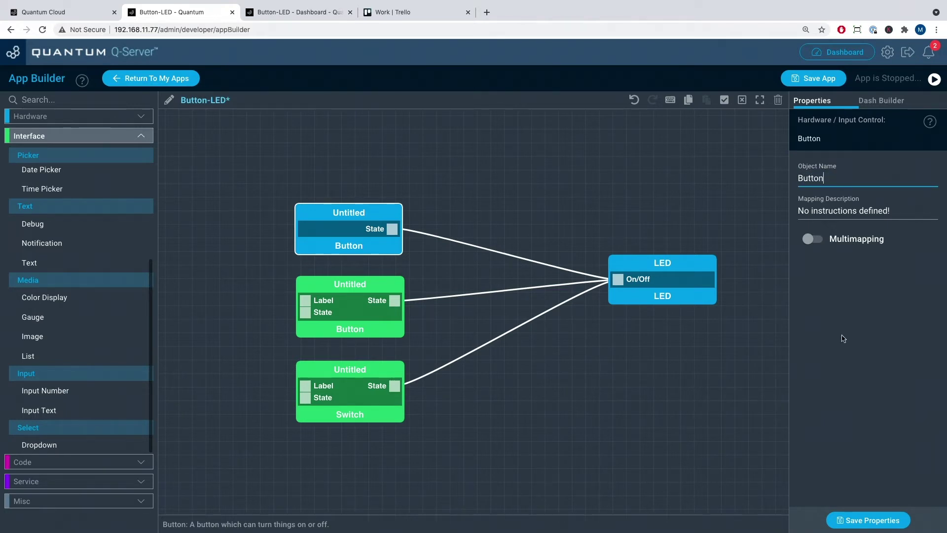
pyautogui.click(768, 433)
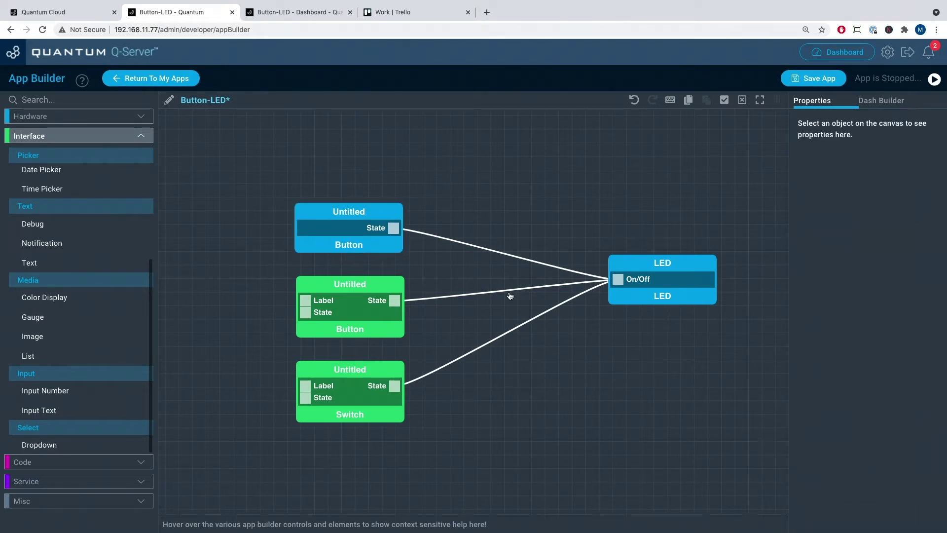
# Name the hardware Button block "Button" and save its properties.
pyautogui.click(348, 214)
pyautogui.click(838, 178)
pyautogui.press('super+a')
pyautogui.write('Button')
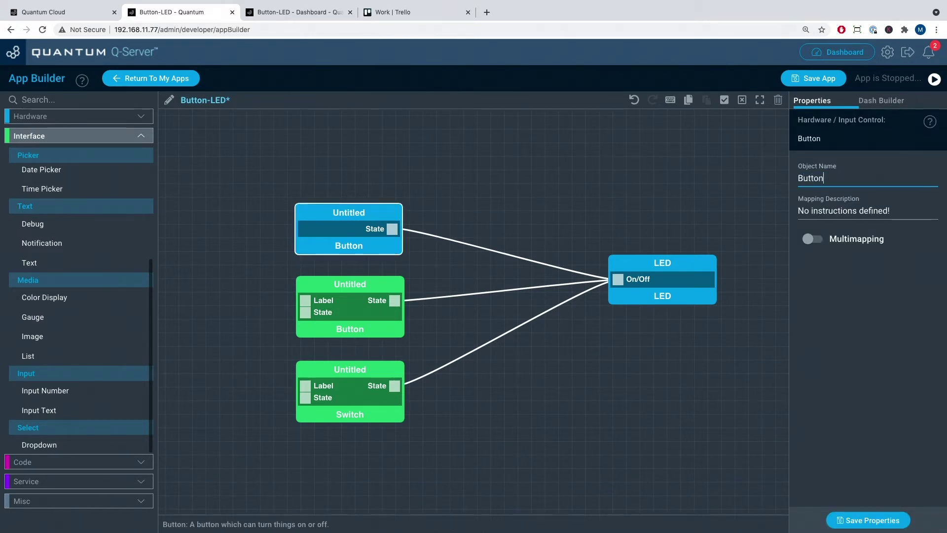
pyautogui.click(853, 521)
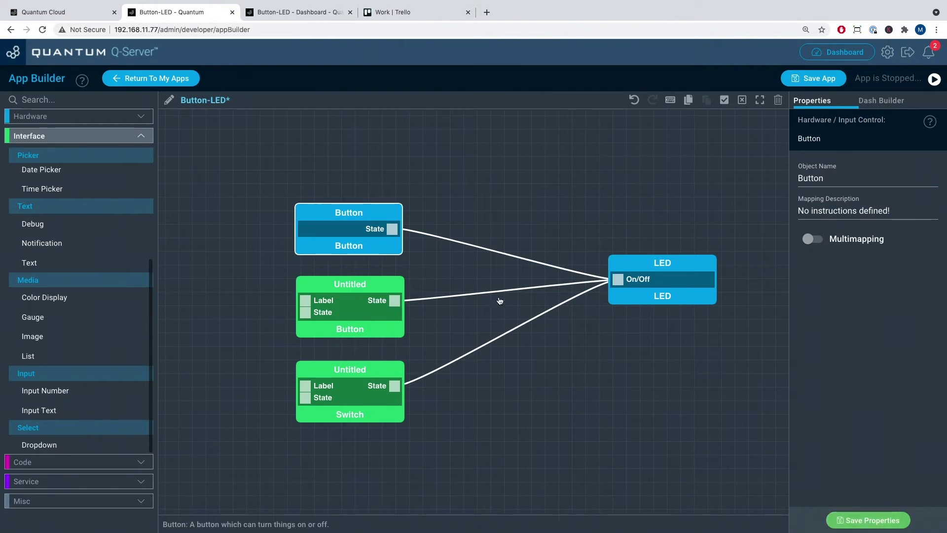
# Enter "Interface Button" as the Interface Button block's object name, with Group 1 [Tab 1] as its group.
pyautogui.click(379, 286)
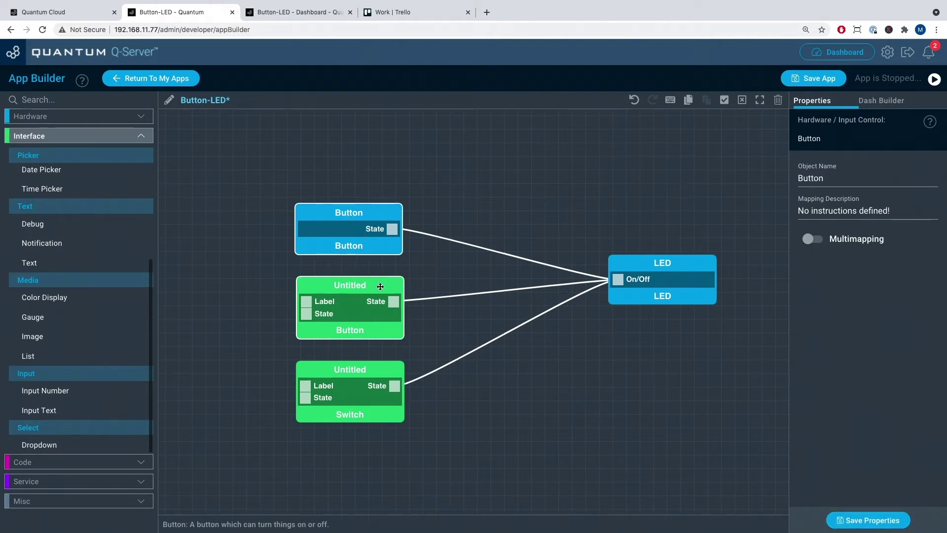
pyautogui.click(833, 179)
pyautogui.press('super+a')
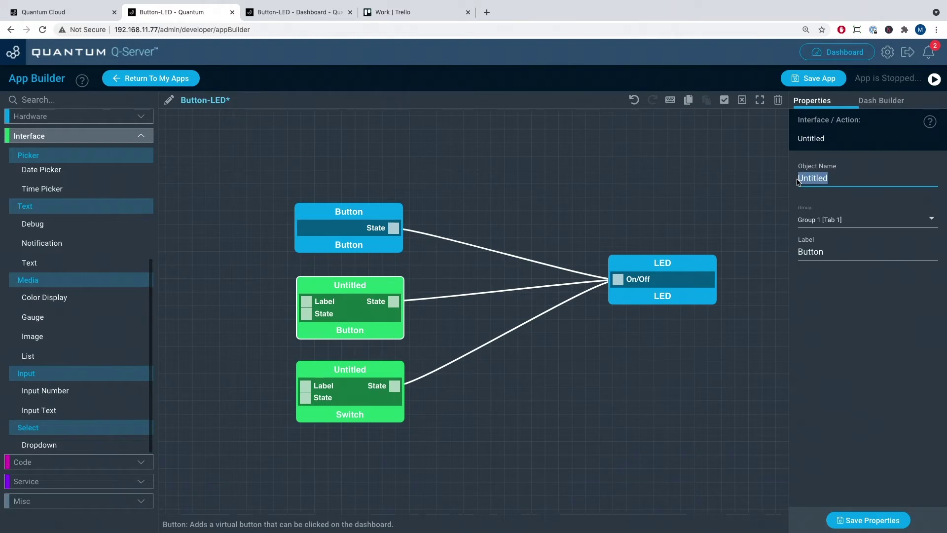
pyautogui.press('BackSpace')
pyautogui.write('Interface Button')
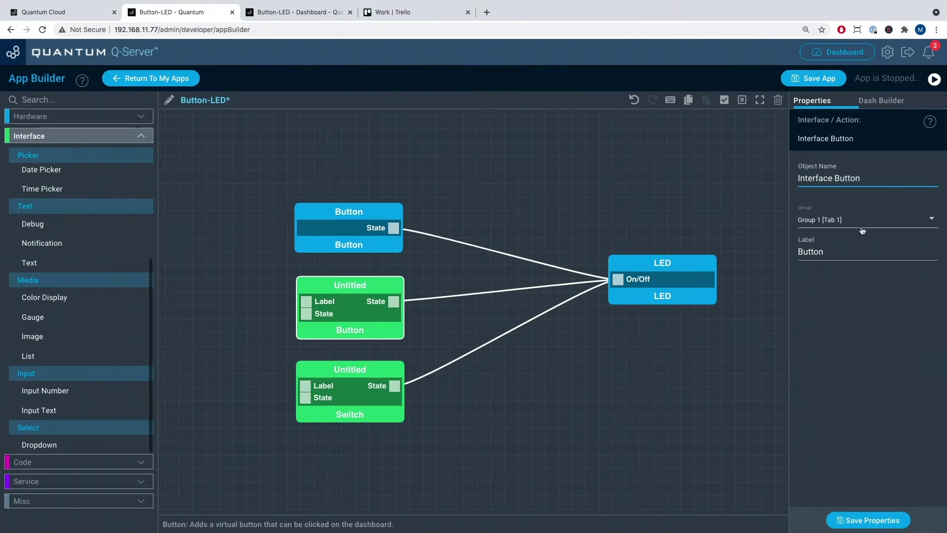
pyautogui.click(923, 223)
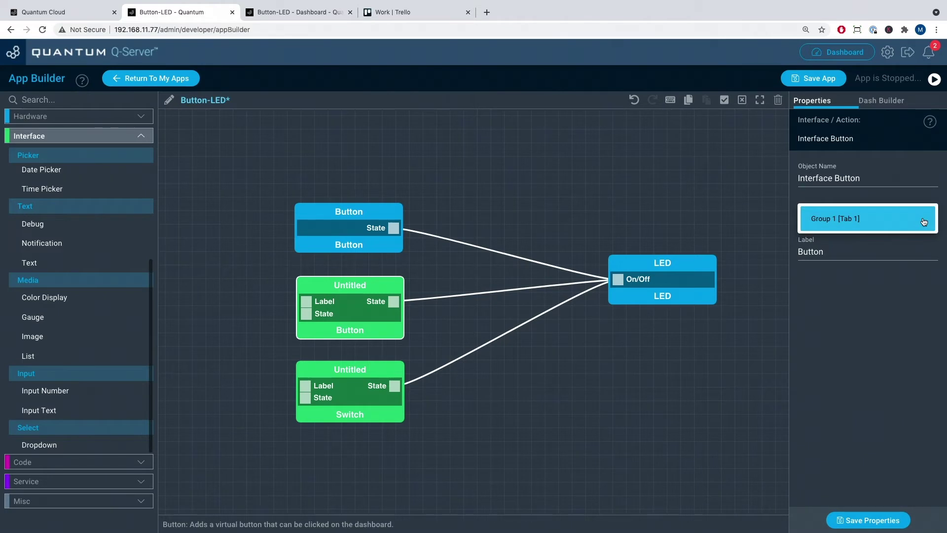
pyautogui.click(924, 224)
# Review how the dashboard layout is organised at the Tab, Group and Object (Interface) levels.
pyautogui.click(887, 105)
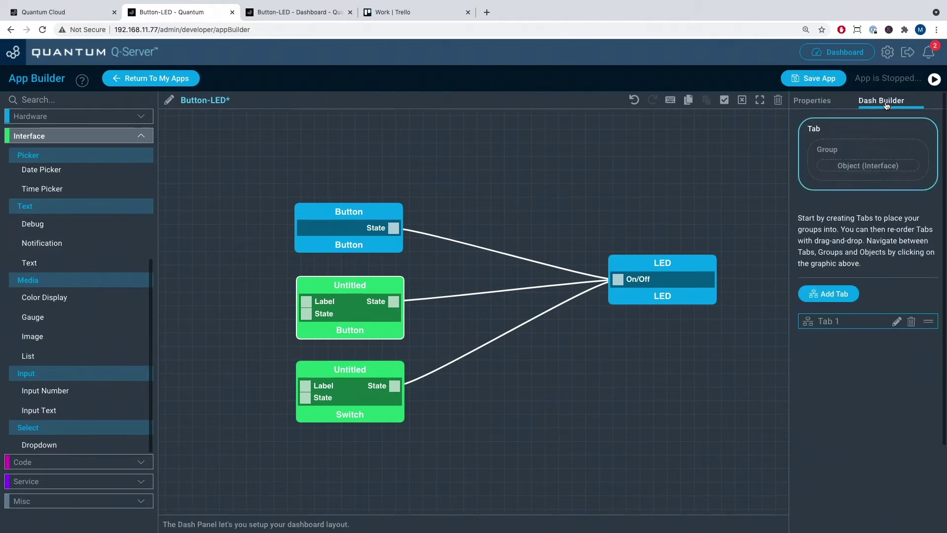
pyautogui.click(834, 149)
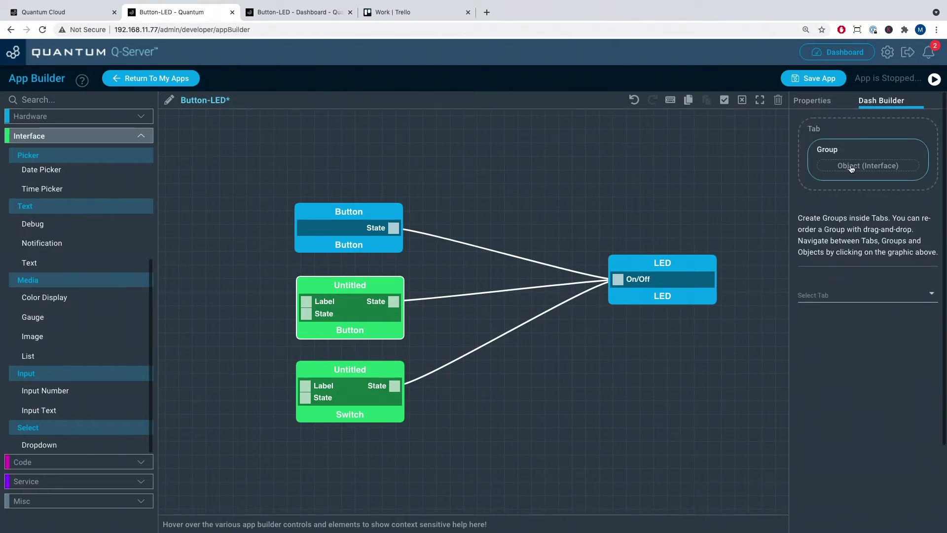
pyautogui.click(851, 168)
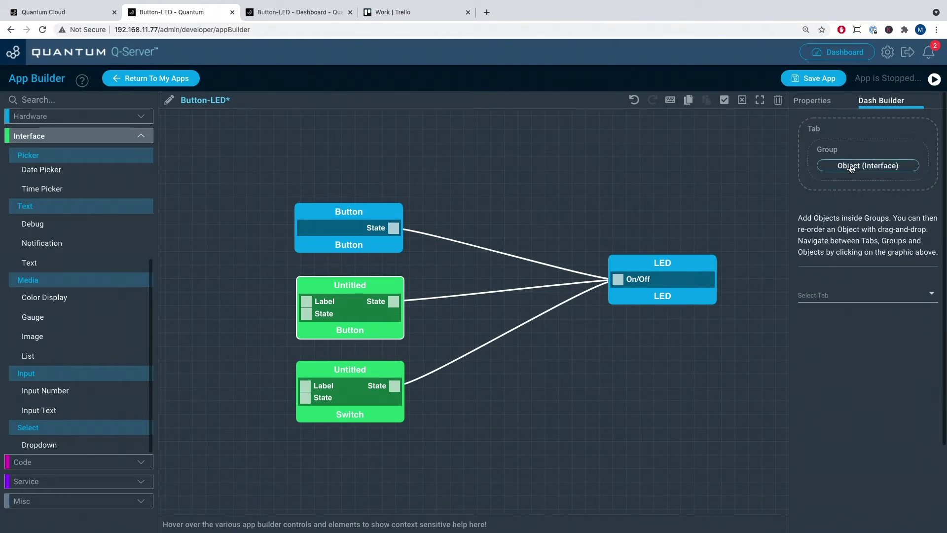
pyautogui.click(844, 134)
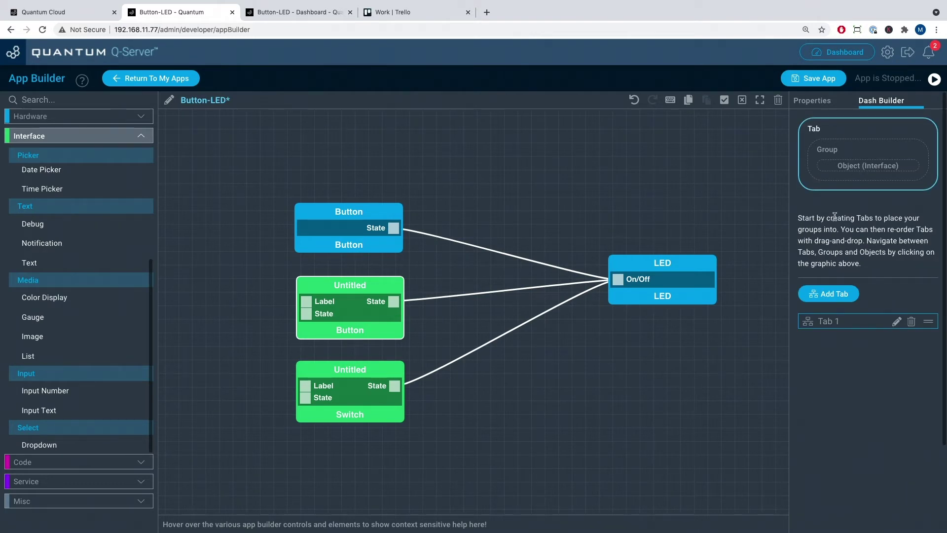
# Add a second dashboard tab named "Tab 2".
pyautogui.click(833, 299)
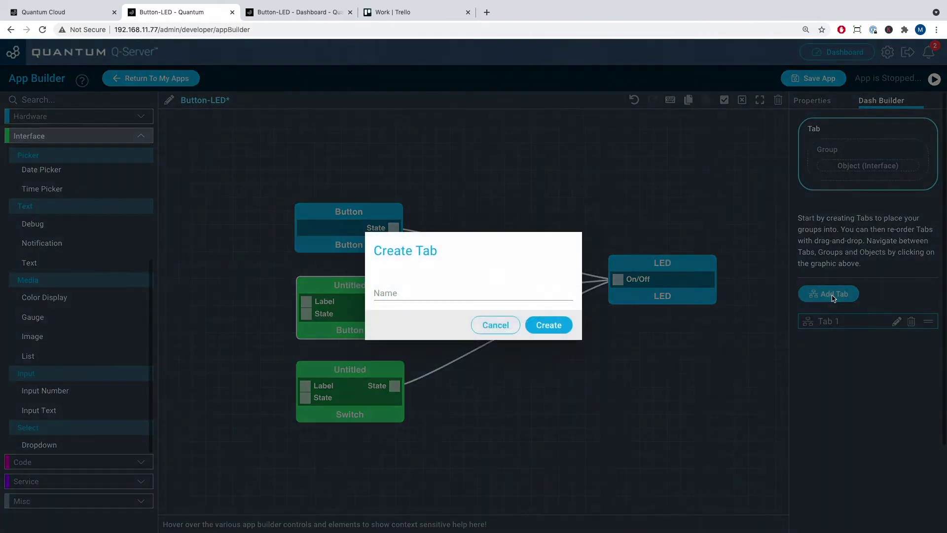
pyautogui.click(457, 293)
pyautogui.write('Tab 2')
pyautogui.click(560, 329)
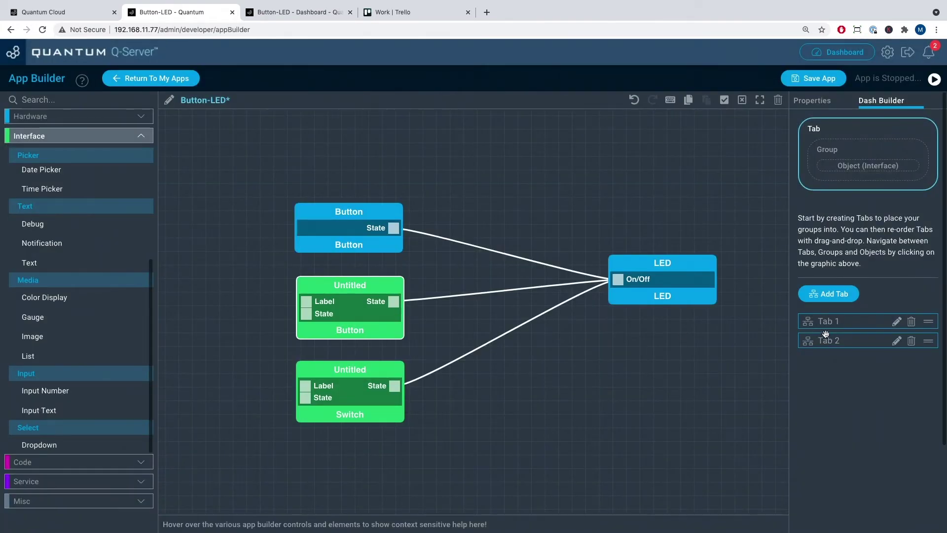
# Name the green Button block "Interface Button", assign it to Group 1 [Tab 1], and save its properties.
pyautogui.click(385, 285)
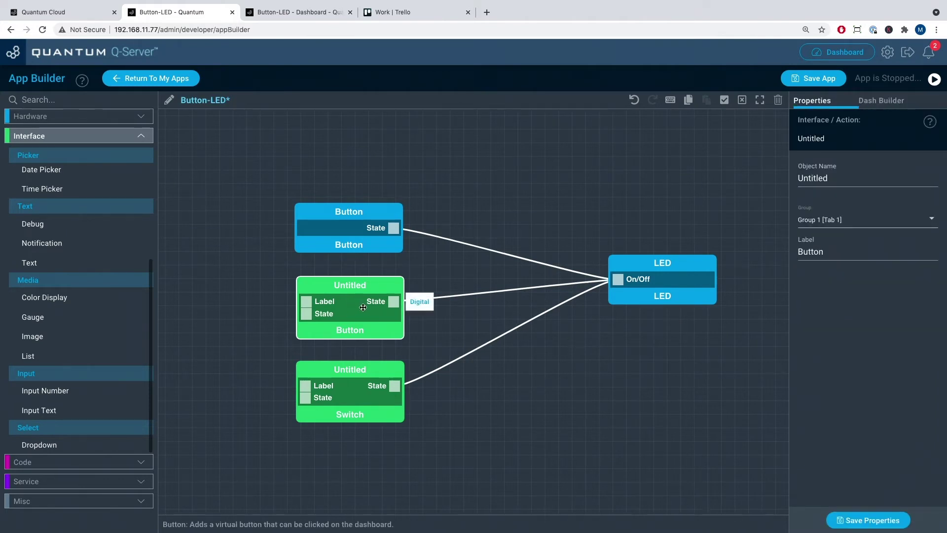
pyautogui.moveTo(845, 181); pyautogui.dragTo(793, 181)
pyautogui.write('But')
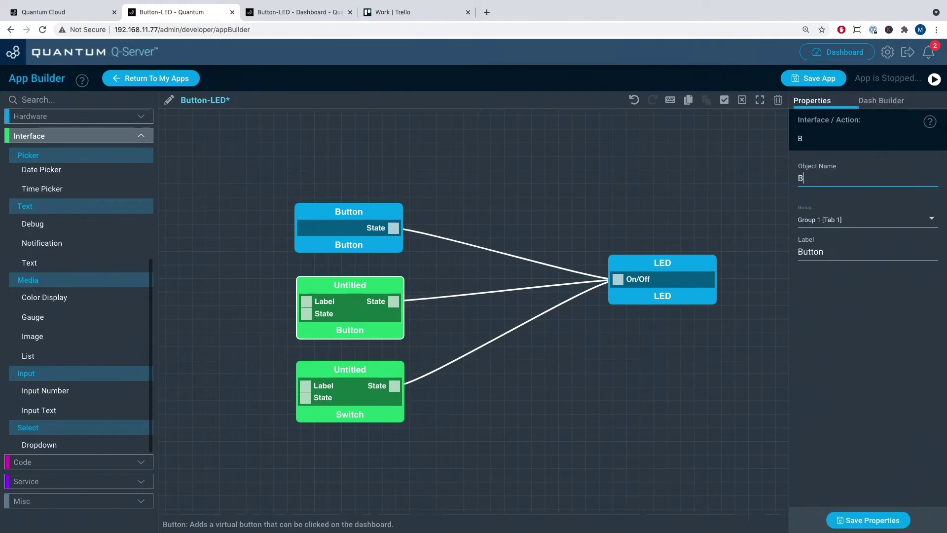
pyautogui.press('BackSpace')
pyautogui.press('BackSpace')
pyautogui.press('BackSpace')
pyautogui.write('Interface Button')
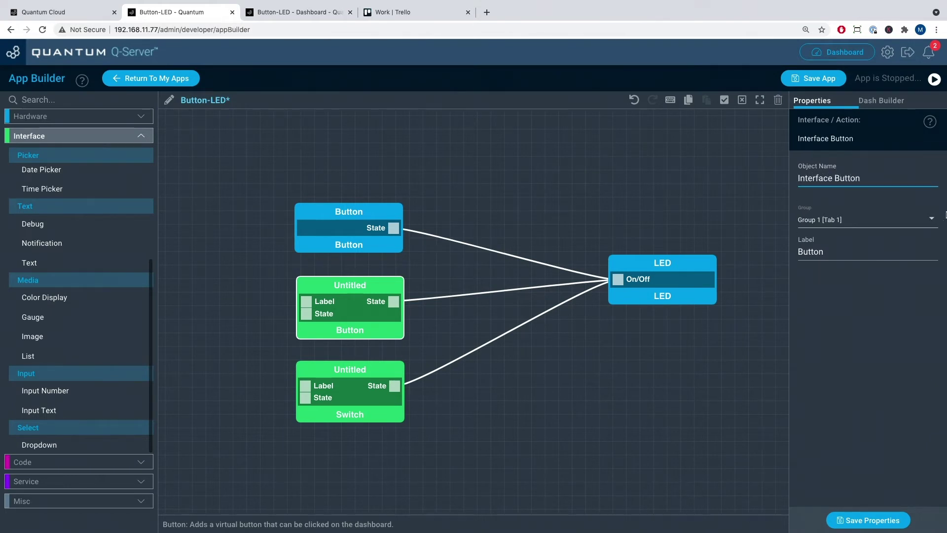
pyautogui.click(929, 223)
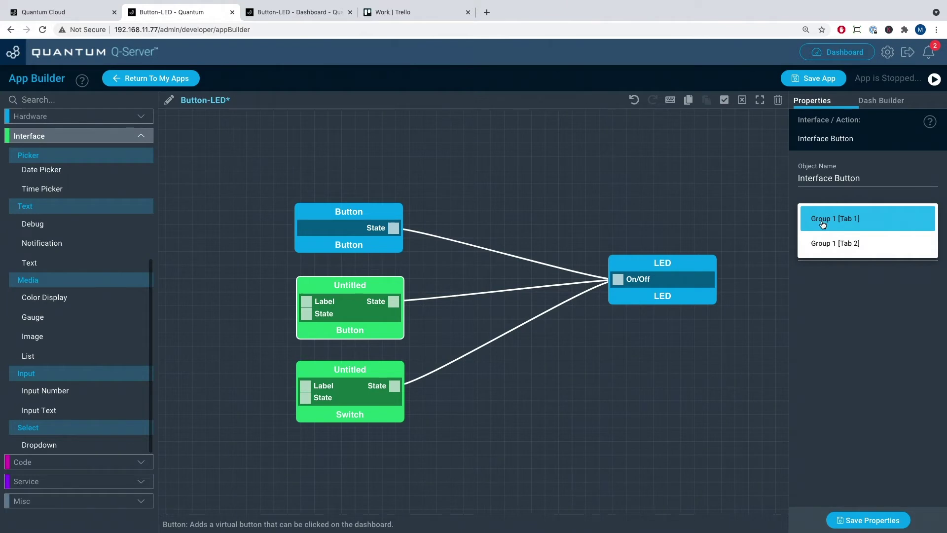
pyautogui.click(872, 219)
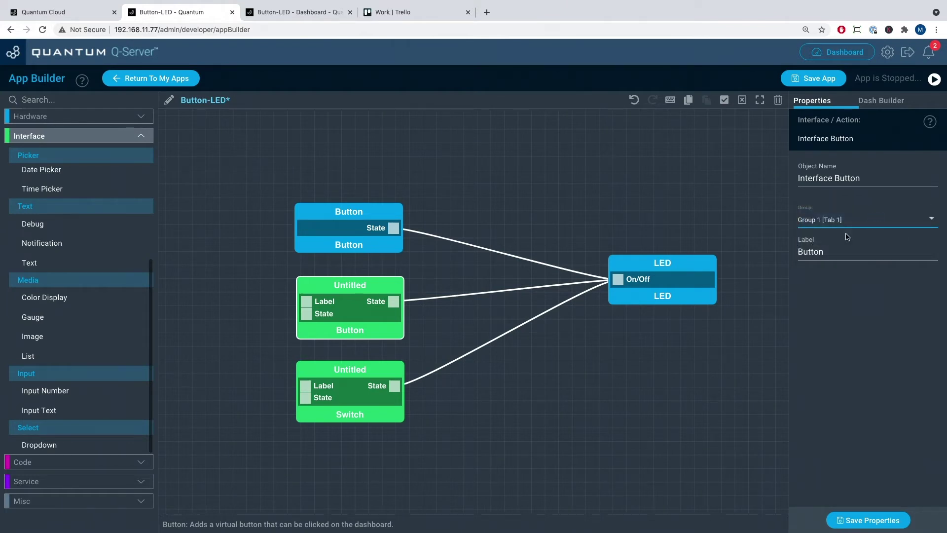
pyautogui.click(826, 252)
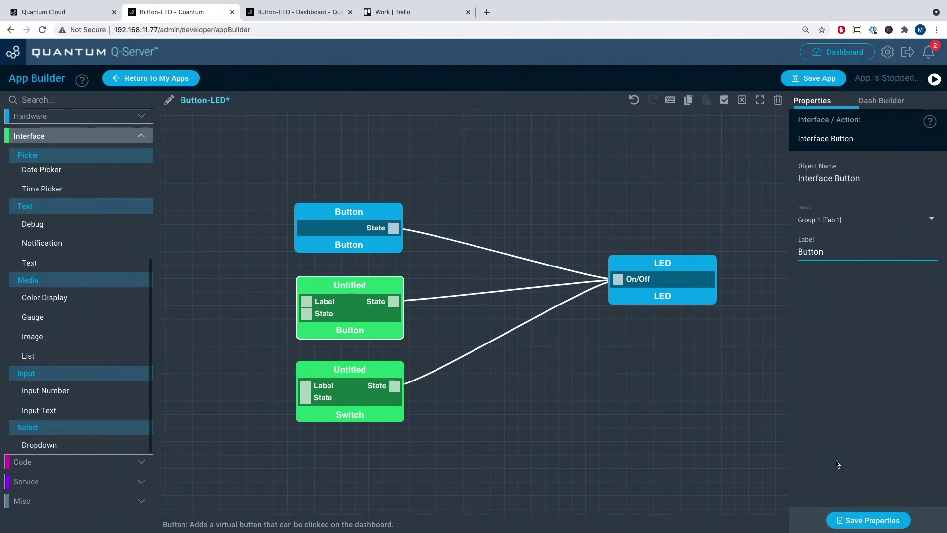
pyautogui.click(861, 522)
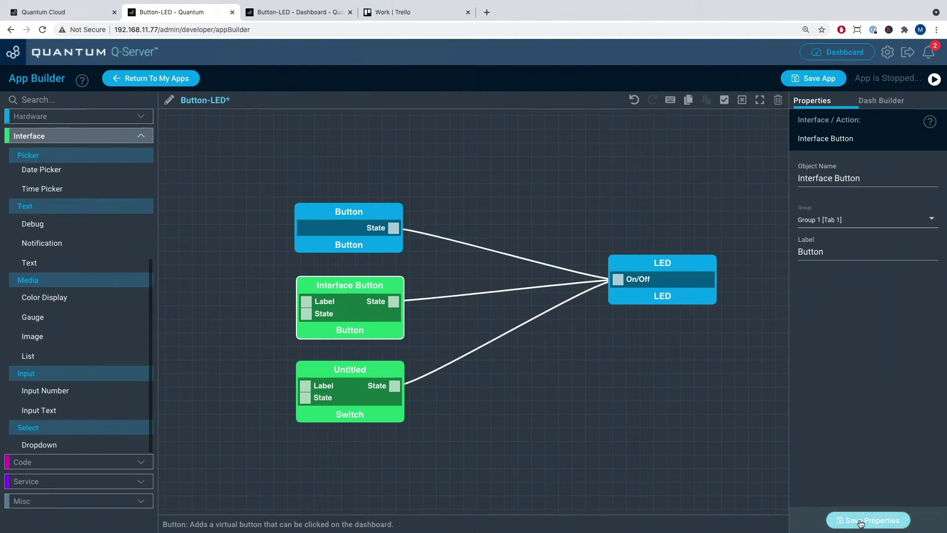
# Name the Switch block "Interface Switch", assign it to Group 1 [Tab 2], and save its properties.
pyautogui.click(376, 370)
pyautogui.moveTo(837, 179); pyautogui.dragTo(779, 181)
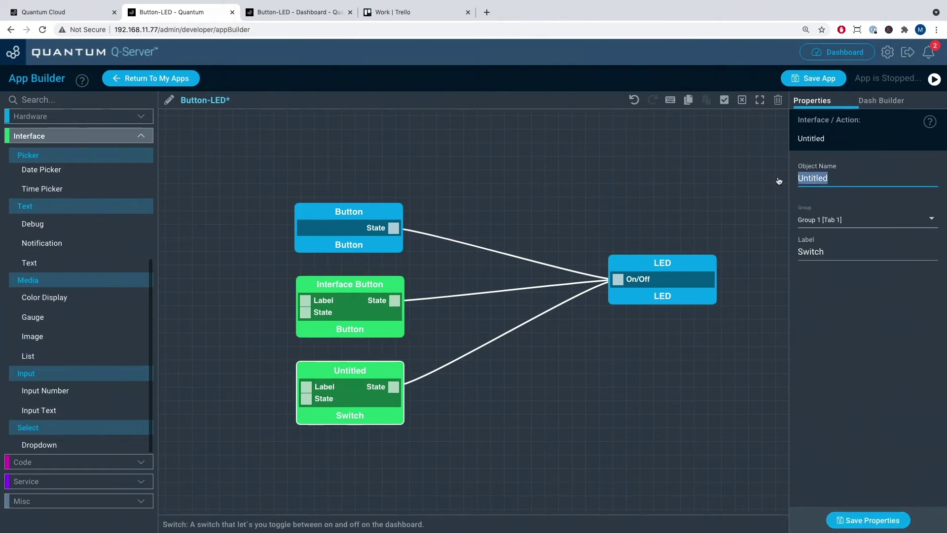
pyautogui.write('Interface Switch')
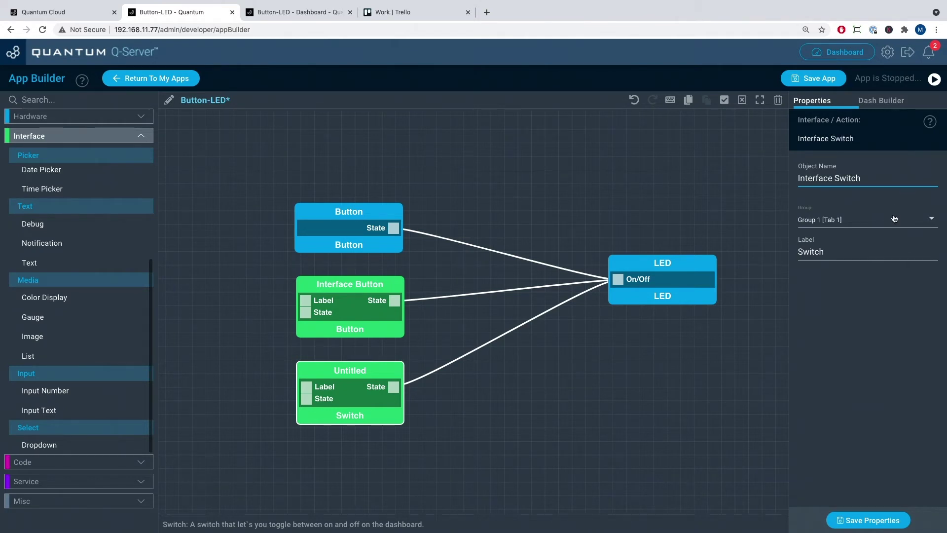
pyautogui.click(892, 220)
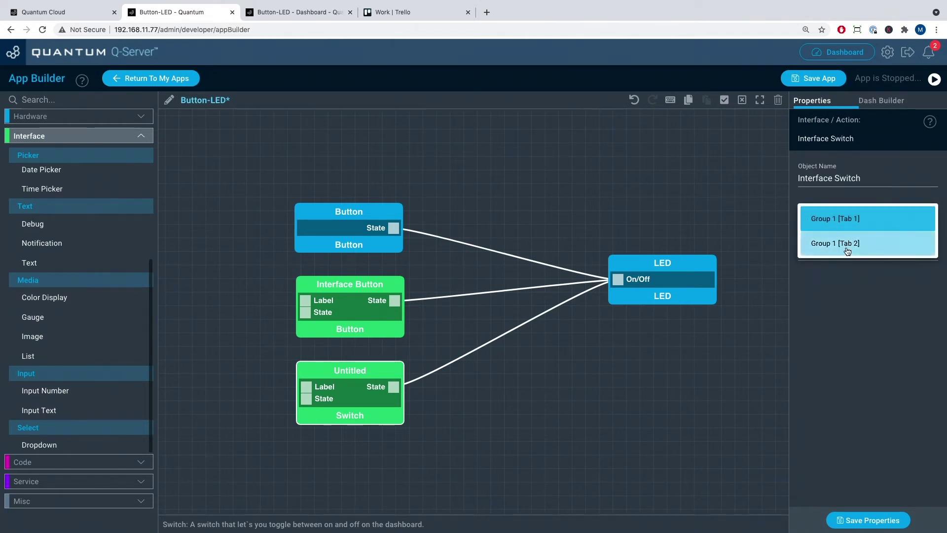
pyautogui.click(847, 250)
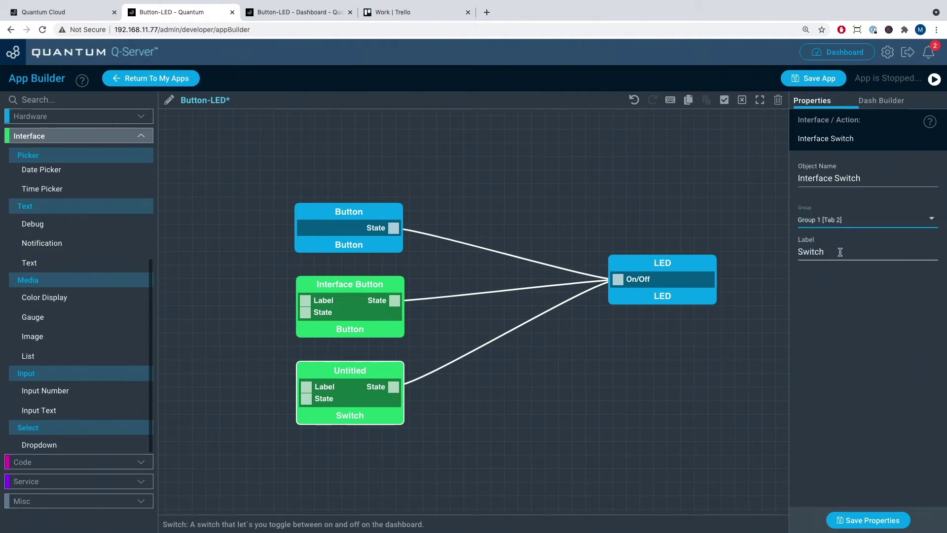
pyautogui.click(858, 522)
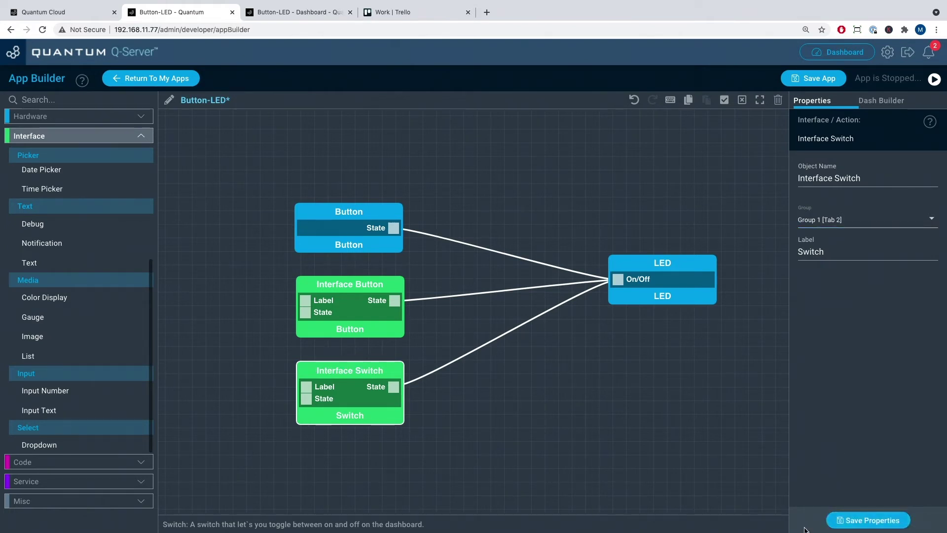
# Save the app, return to the list of apps and start Button-LED to open its hardware mapping.
pyautogui.click(814, 80)
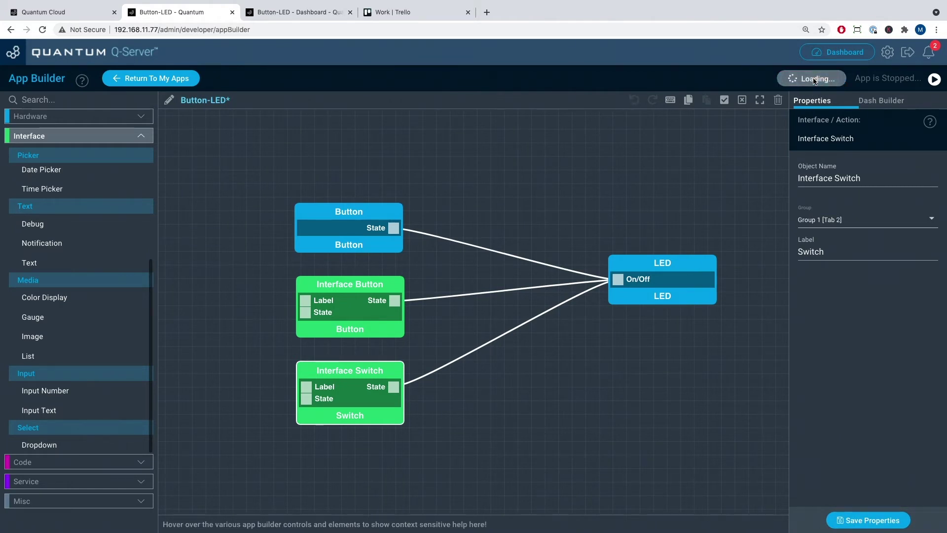
pyautogui.click(174, 78)
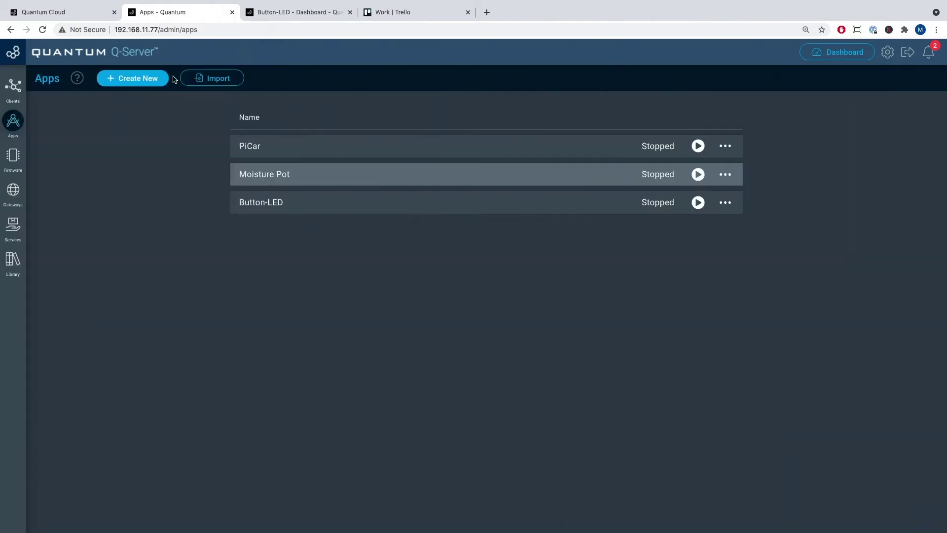
pyautogui.click(699, 203)
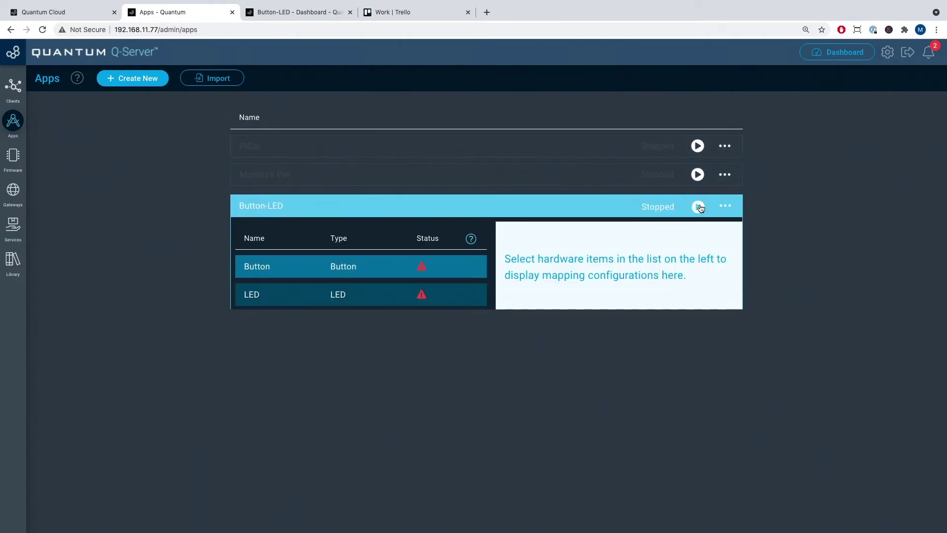
# Map the Button hardware to client "Button - Button" and the LED hardware to "LED - LED", and save and run the app.
pyautogui.click(461, 266)
pyautogui.click(652, 297)
pyautogui.click(669, 301)
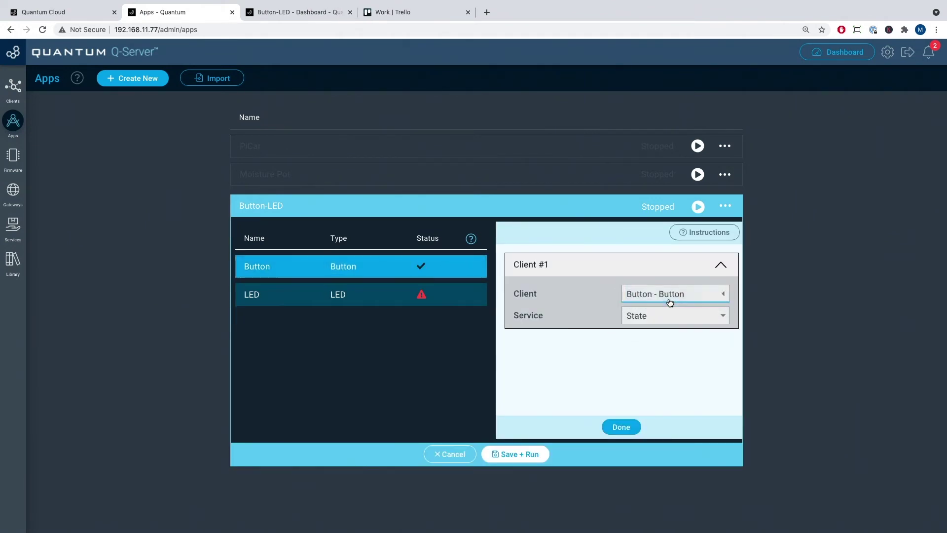
pyautogui.click(320, 292)
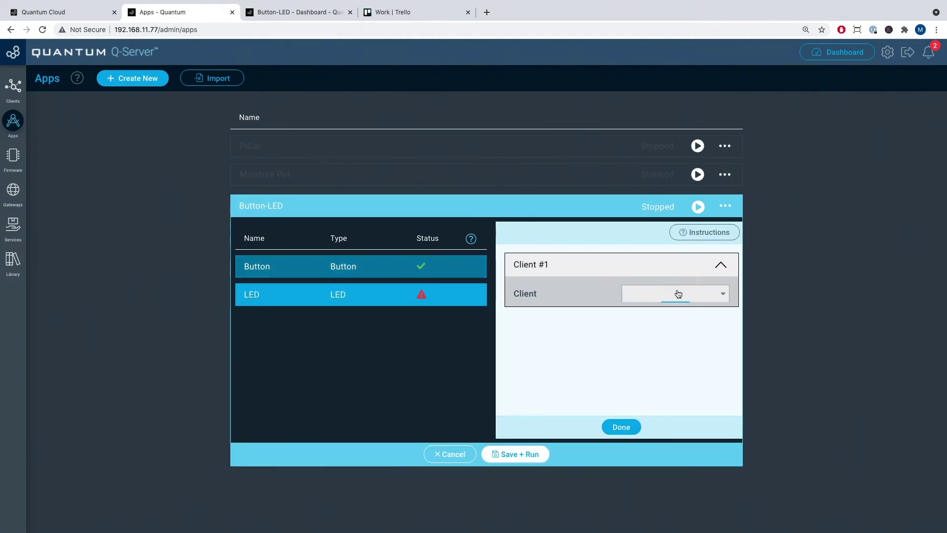
pyautogui.click(675, 294)
pyautogui.click(678, 297)
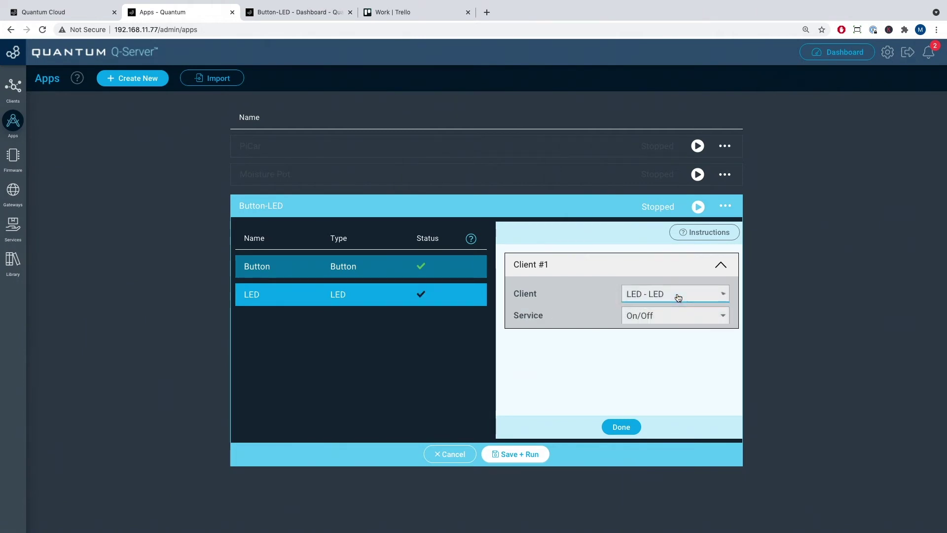
pyautogui.click(511, 454)
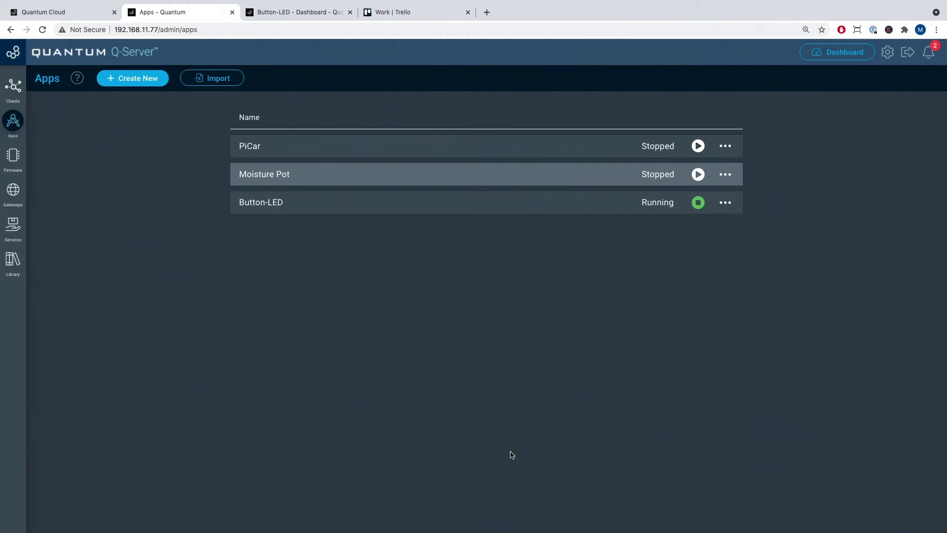
# Open the Button-LED app on the dashboard and test the Tab 1 button several times.
pyautogui.click(839, 53)
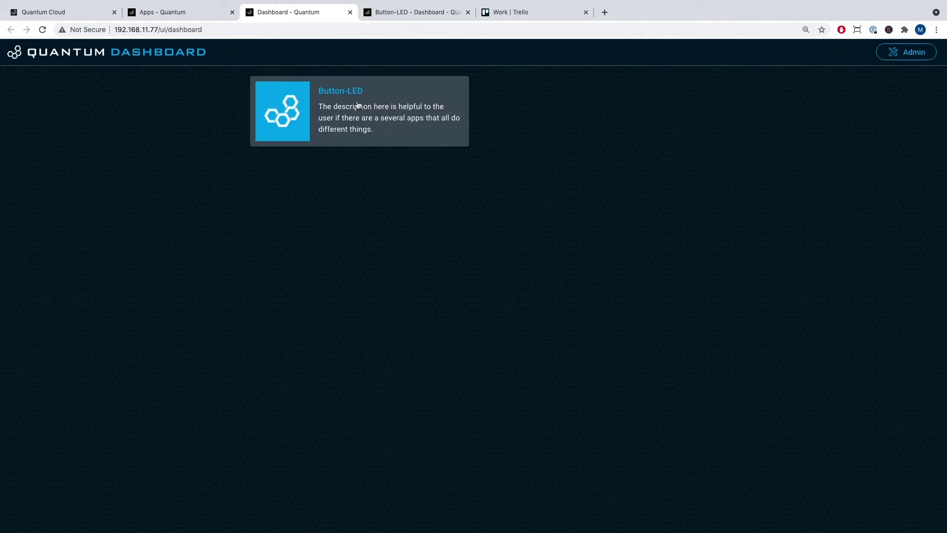
pyautogui.click(373, 98)
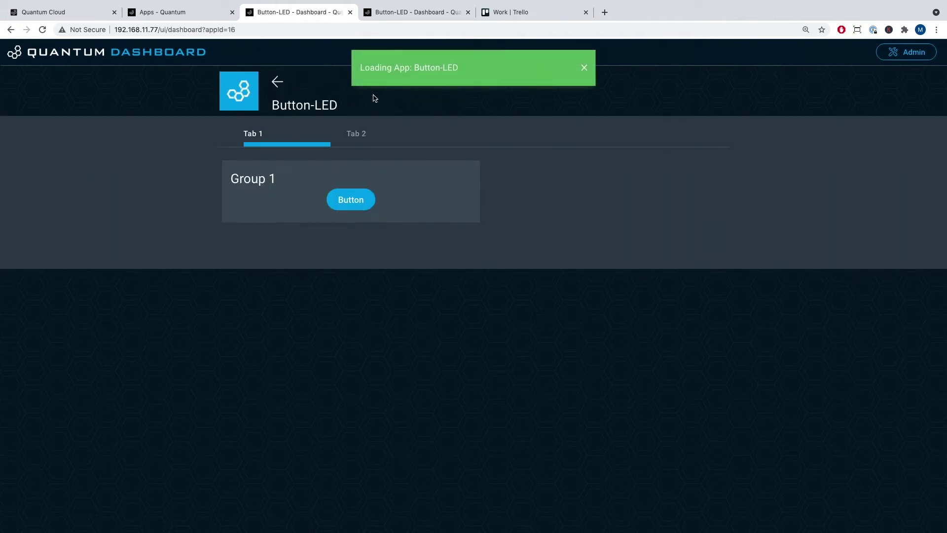
pyautogui.click(357, 206)
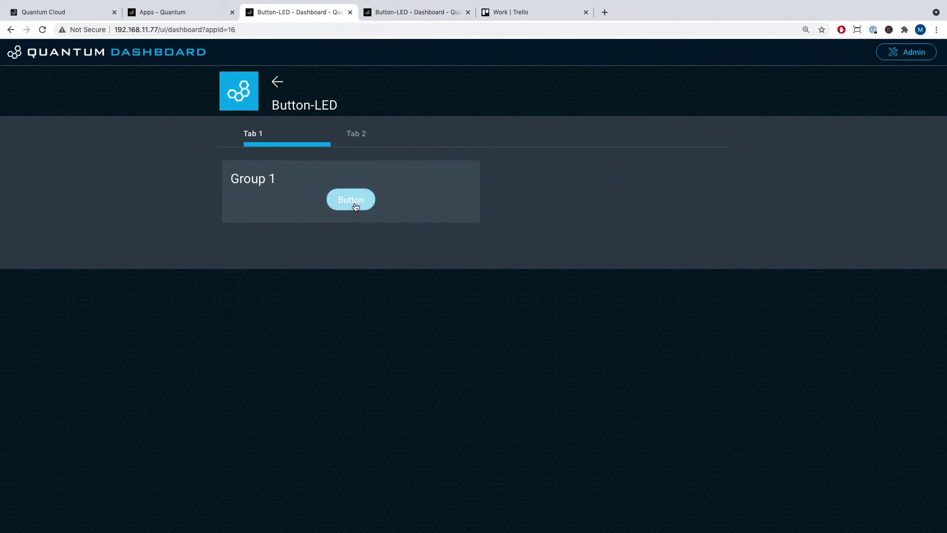
pyautogui.click(356, 207)
pyautogui.click(356, 207)
pyautogui.click(356, 206)
pyautogui.click(356, 207)
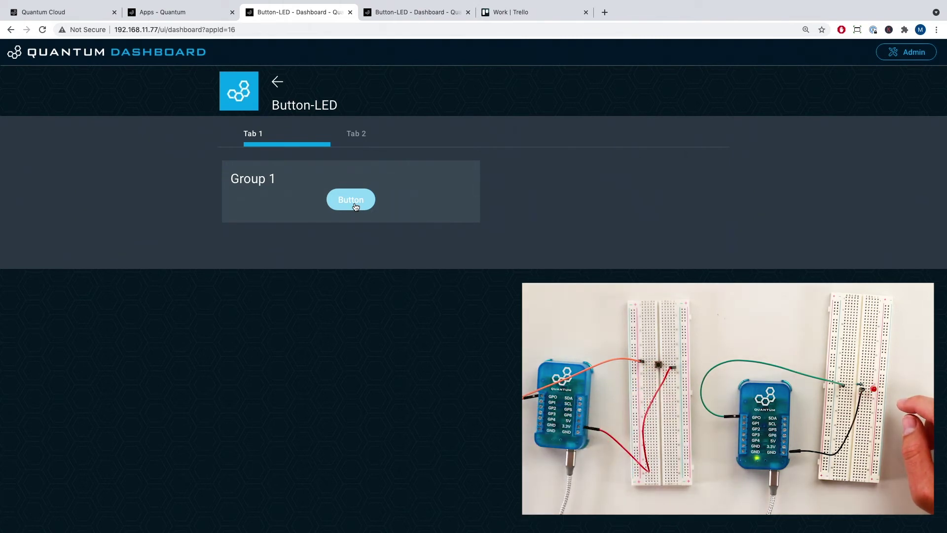
# Test the LED switch in Group 1 of Tab 2 by toggling it on and off.
pyautogui.click(354, 142)
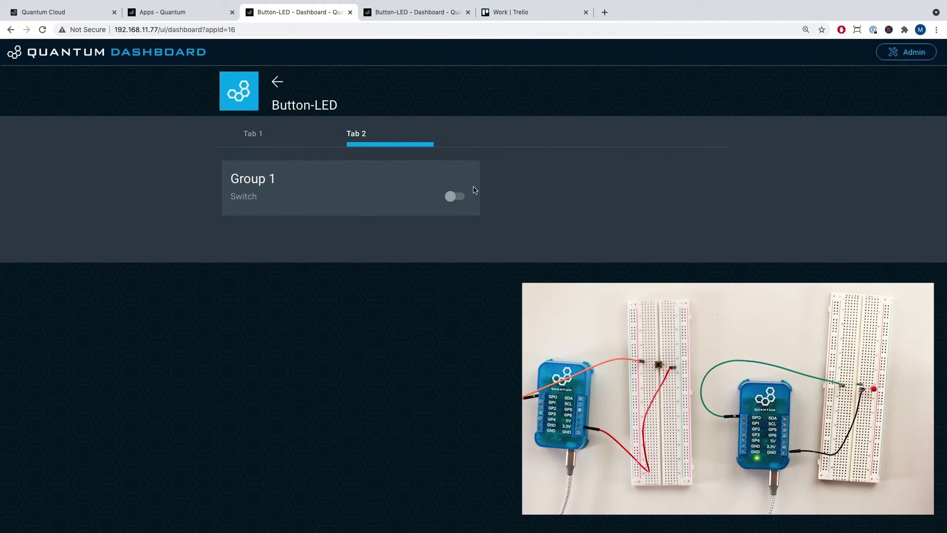
pyautogui.click(451, 199)
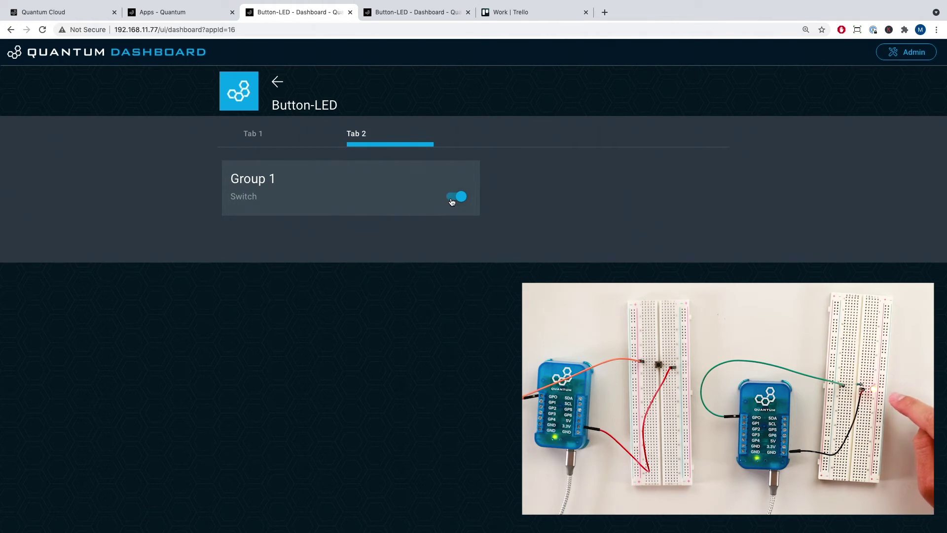
pyautogui.click(452, 199)
pyautogui.click(451, 200)
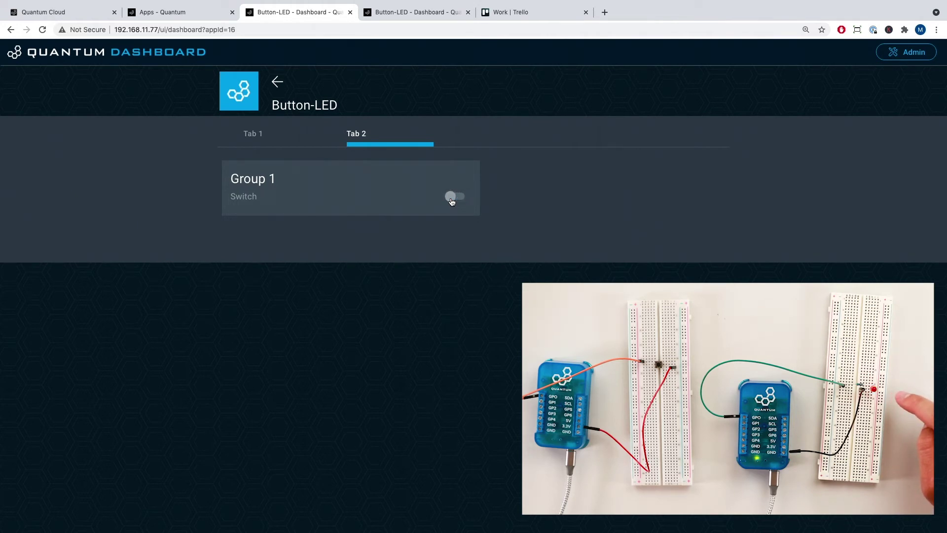
pyautogui.click(452, 199)
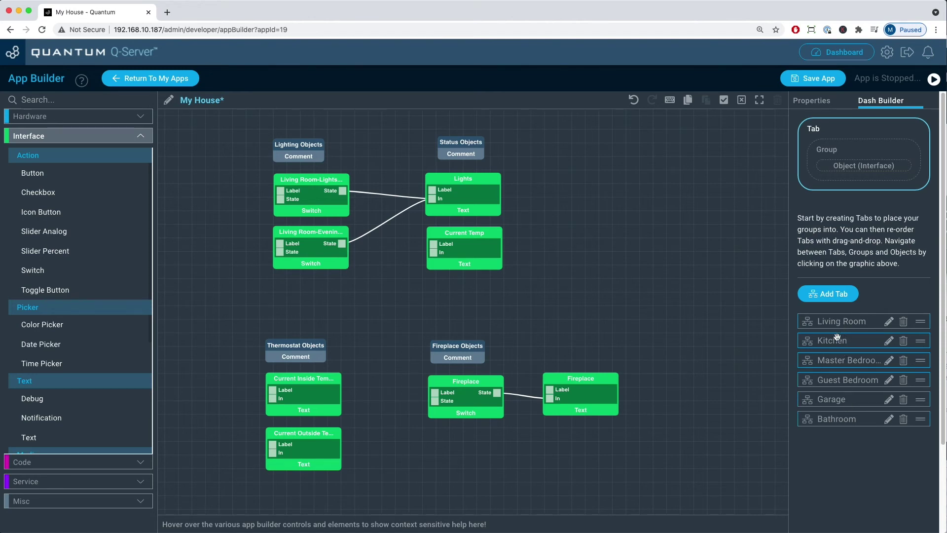
pyautogui.click(890, 324)
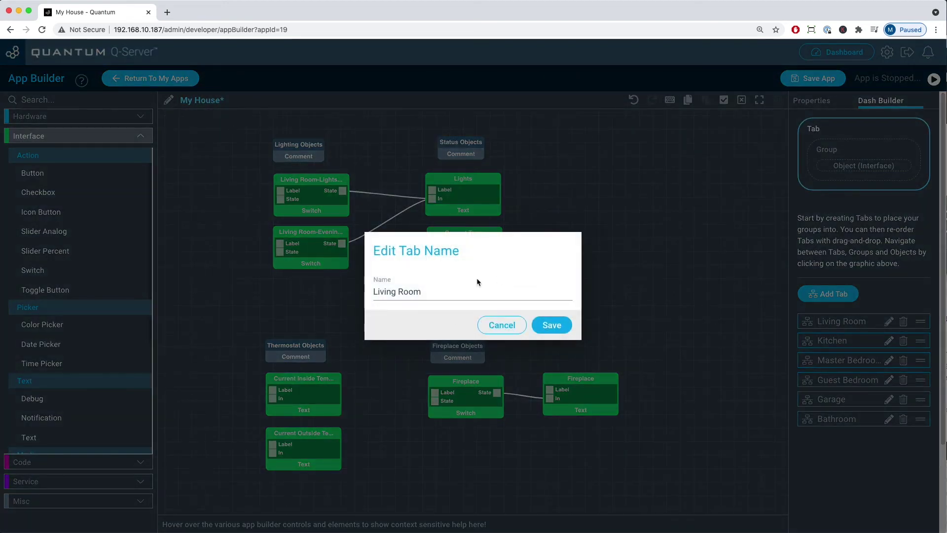
pyautogui.click(504, 327)
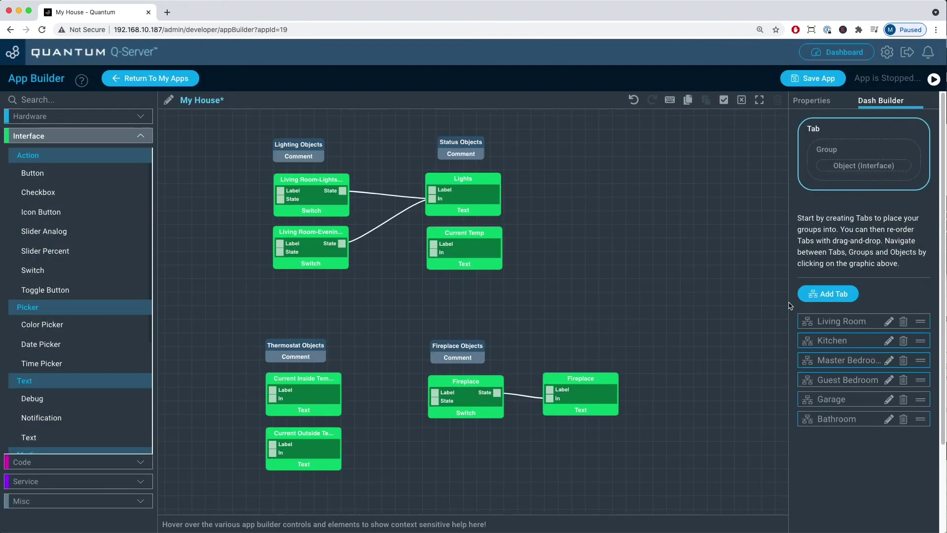
pyautogui.click(833, 300)
pyautogui.click(489, 329)
pyautogui.moveTo(920, 321)
pyautogui.mouseDown()
pyautogui.moveTo(927, 364)
pyautogui.moveTo(921, 323)
pyautogui.mouseUp()
# Show the groups of the Living Room tab at the Group level of the dashboard layout.
pyautogui.click(845, 152)
pyautogui.click(864, 306)
pyautogui.click(834, 311)
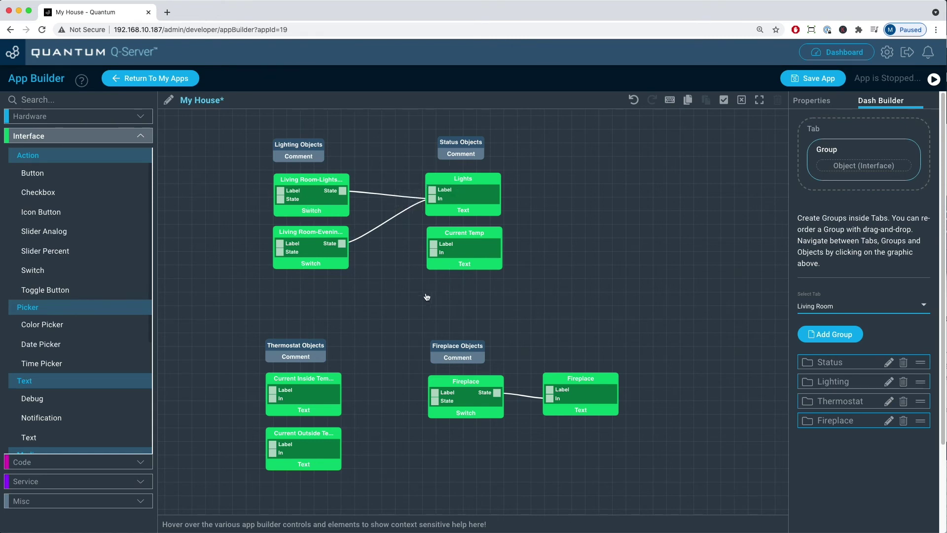
# Inspect the properties of the Kitchen Lights switch block, including its group assignment.
pyautogui.moveTo(402, 326); pyautogui.dragTo(371, 236)
pyautogui.scroll(-3, 389, 249)
pyautogui.click(246, 365)
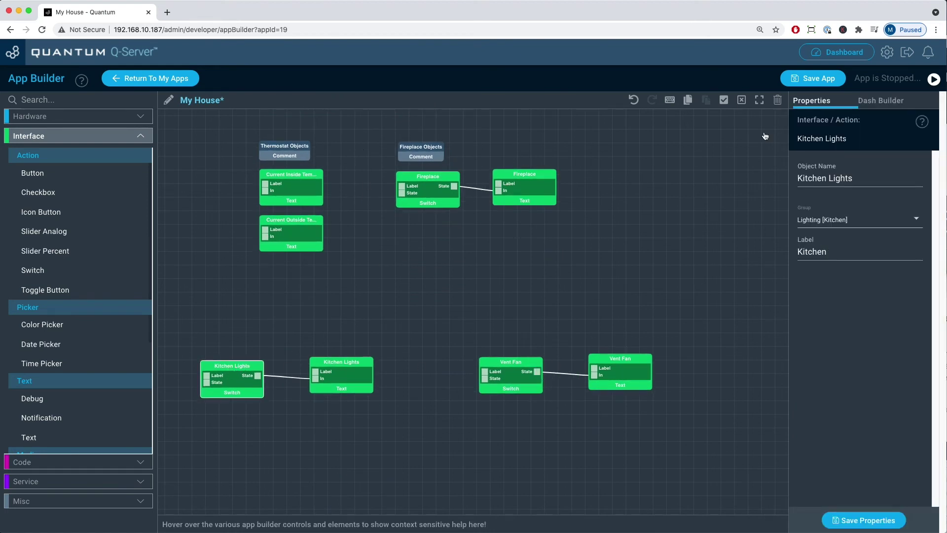
# Save the My House app and start running it.
pyautogui.moveTo(501, 271); pyautogui.dragTo(533, 353)
pyautogui.click(815, 79)
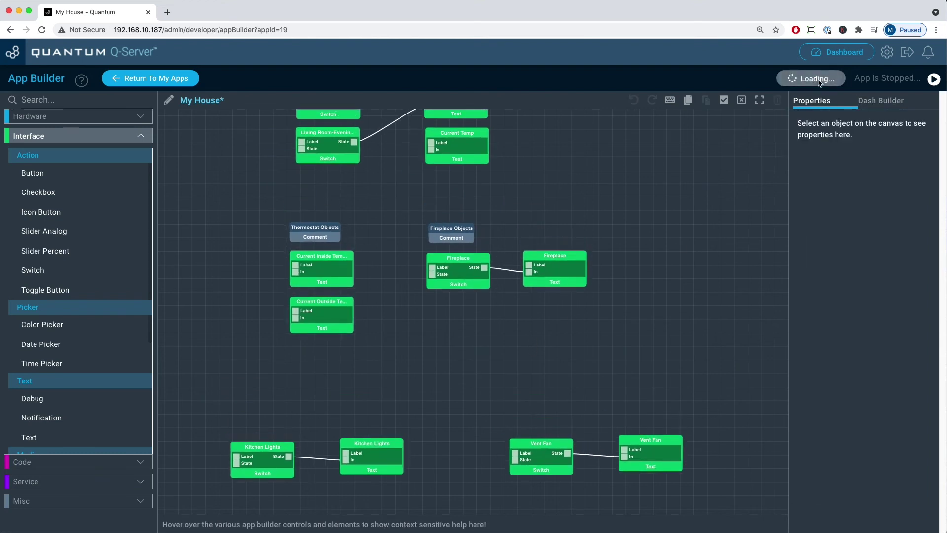
pyautogui.click(933, 80)
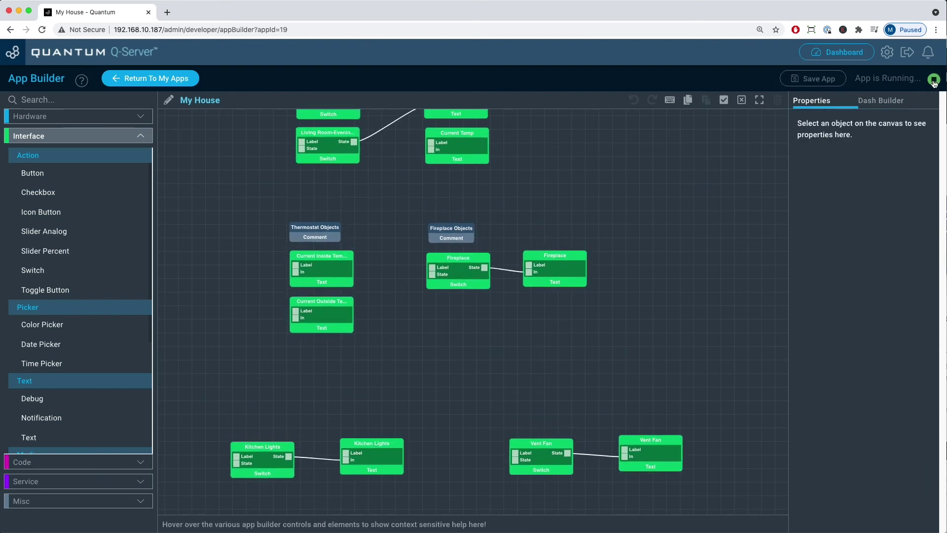
# Open the My House app on the dashboard and review the Living Room groups Status, Thermostat, Lighting and Fireplace.
pyautogui.click(834, 53)
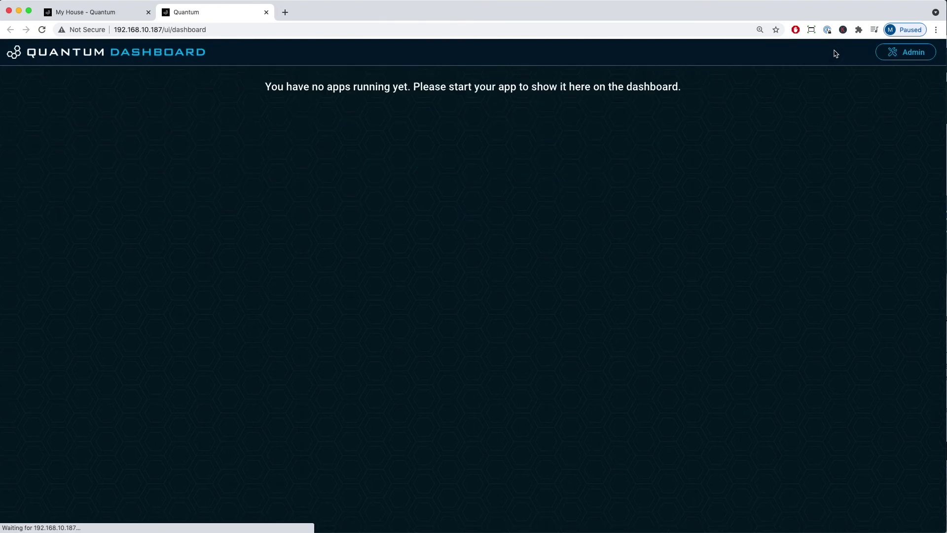
pyautogui.click(390, 128)
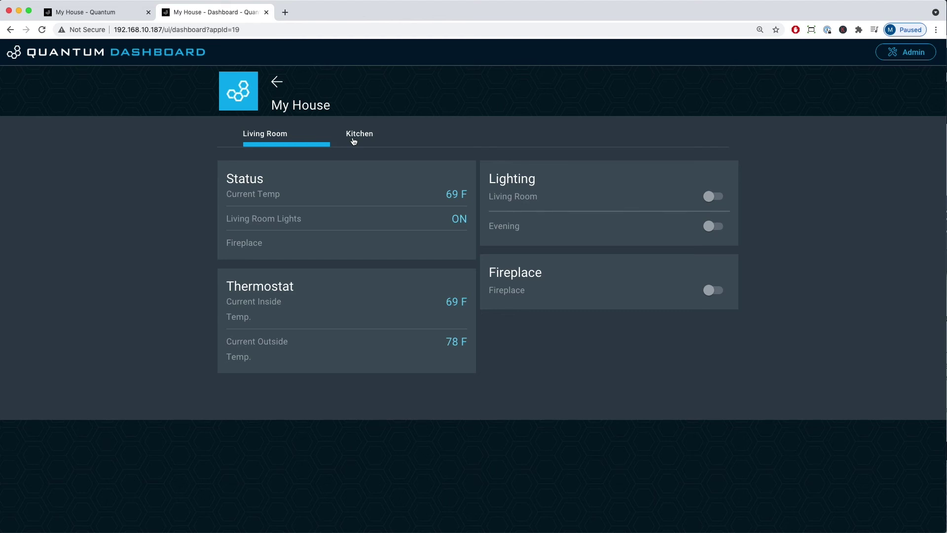
pyautogui.doubleClick(230, 179)
pyautogui.moveTo(231, 286); pyautogui.dragTo(297, 288)
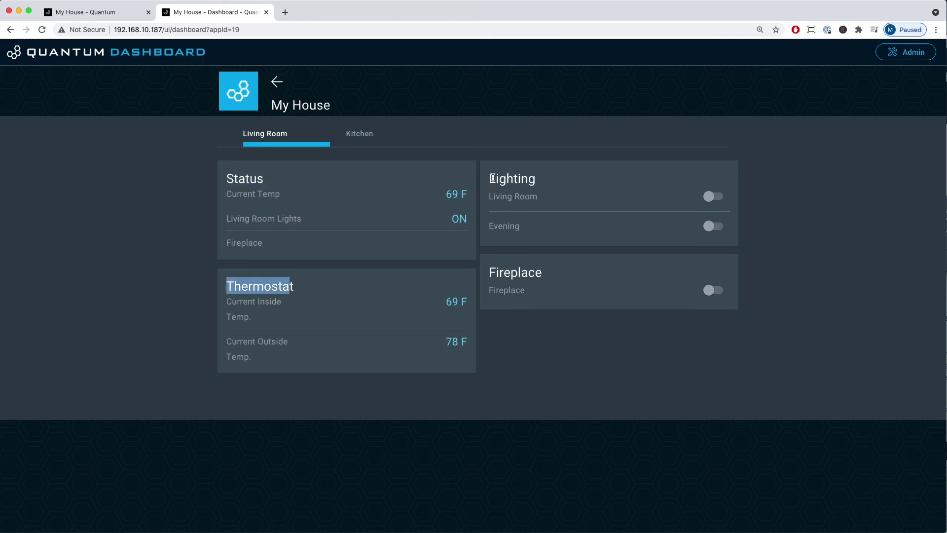
pyautogui.moveTo(492, 179); pyautogui.dragTo(545, 182)
pyautogui.moveTo(493, 275); pyautogui.dragTo(545, 279)
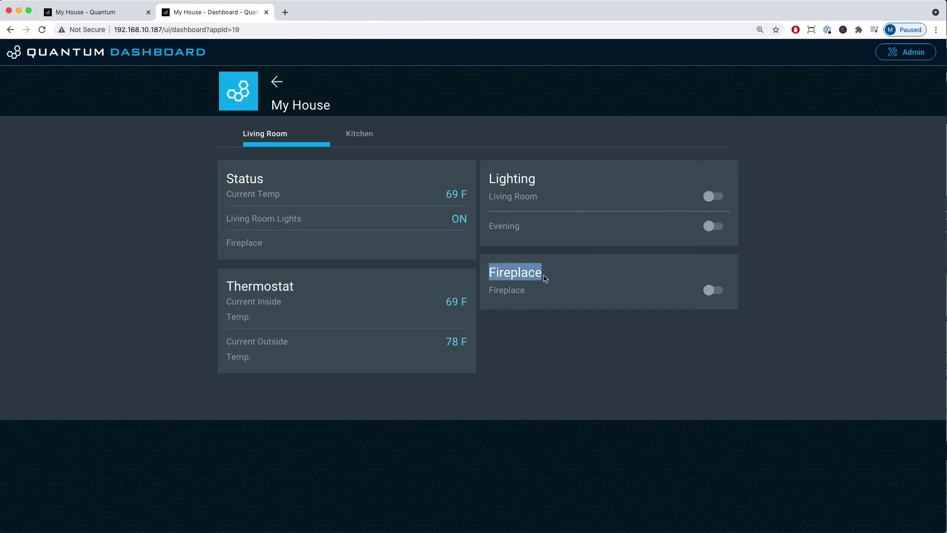
pyautogui.click(555, 268)
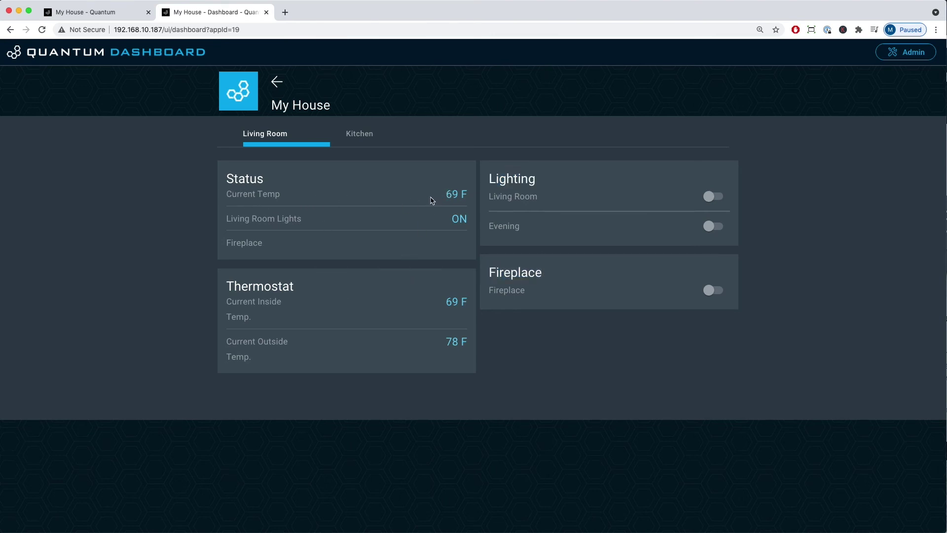
# Test the Living Room, Evening and Fireplace switches on the Living Room tab, leaving all three on.
pyautogui.click(712, 198)
pyautogui.click(715, 226)
pyautogui.click(720, 198)
pyautogui.click(720, 198)
pyautogui.click(719, 199)
pyautogui.click(720, 199)
pyautogui.click(713, 293)
pyautogui.click(714, 293)
pyautogui.click(712, 296)
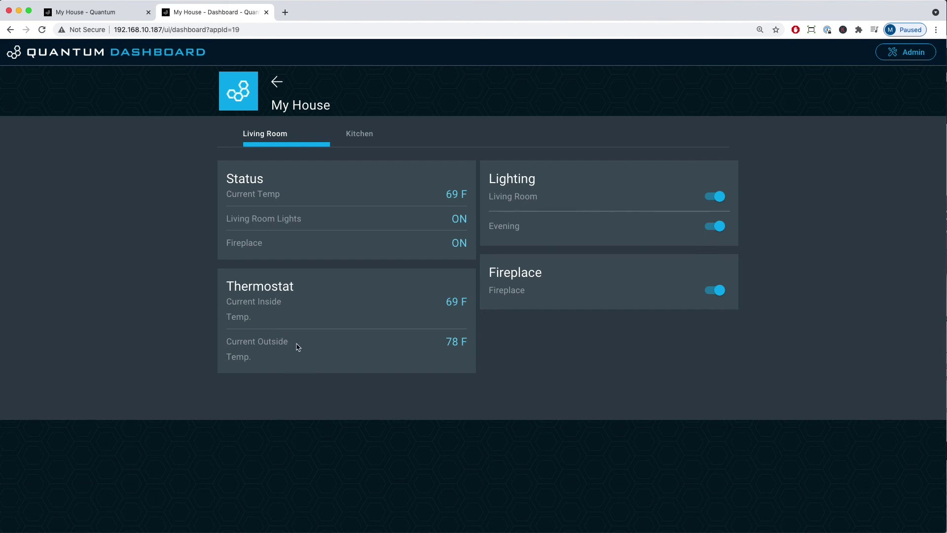
# Test the Kitchen lighting and Vent Fan switches on the Kitchen tab by turning both on and off, and return to the app list.
pyautogui.click(358, 142)
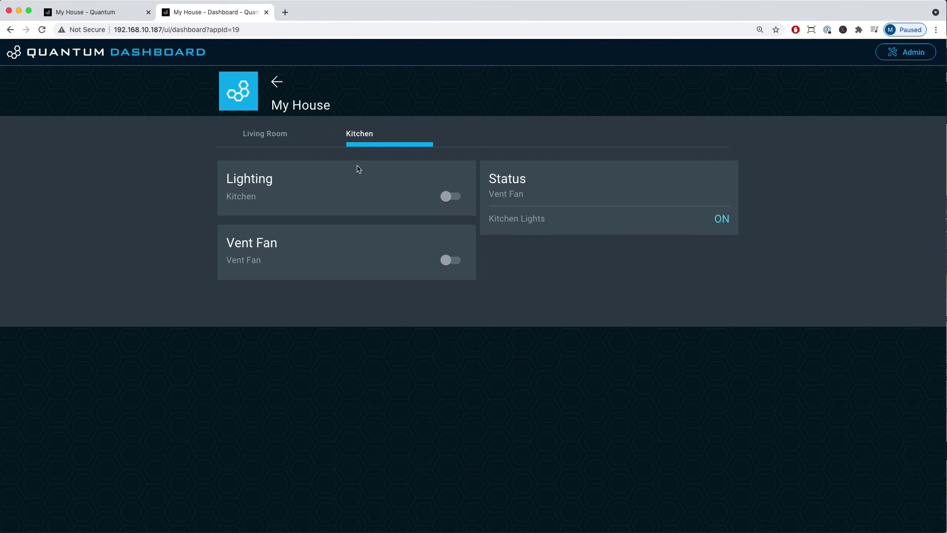
pyautogui.click(450, 197)
pyautogui.click(451, 261)
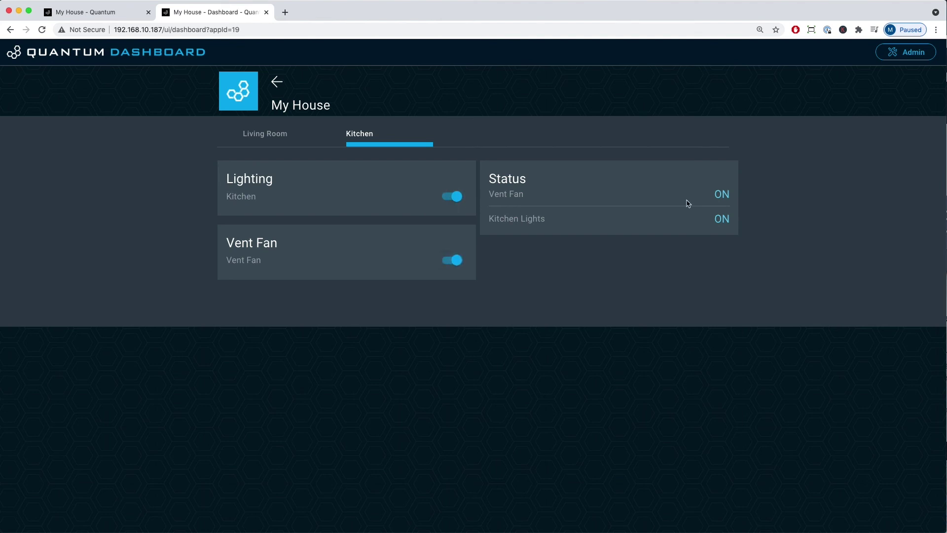
pyautogui.click(451, 197)
pyautogui.click(454, 264)
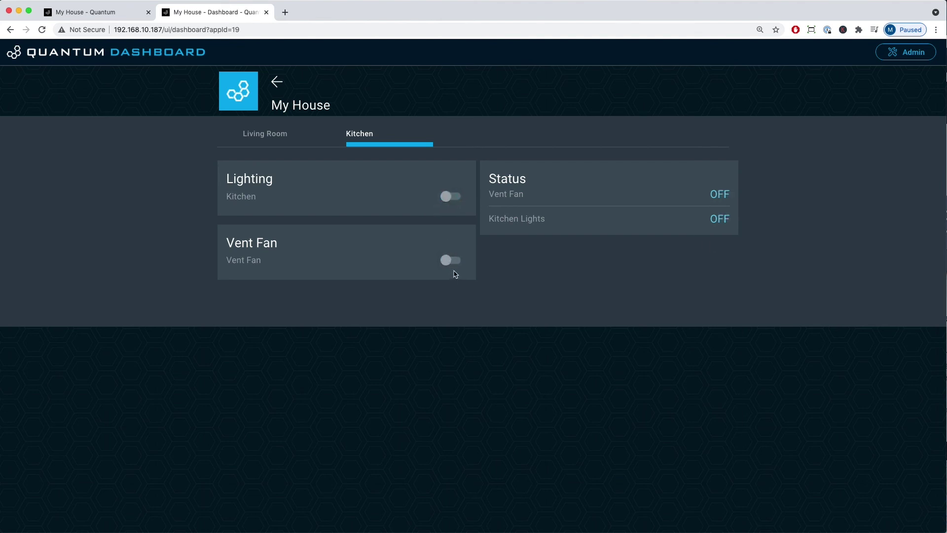
pyautogui.click(278, 85)
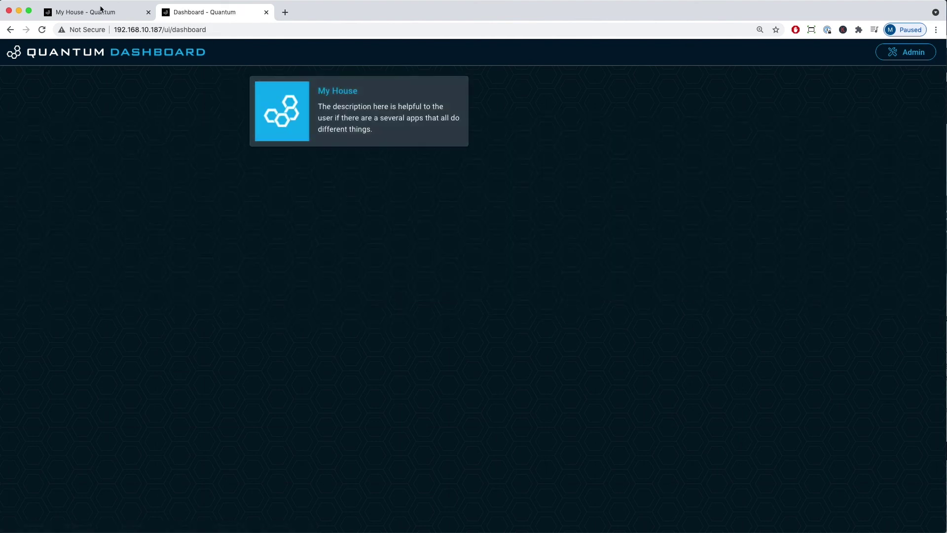
# Back in the App Builder, choose Lighting [Living Room] as the Living Room-Lights switch's group and save its properties.
pyautogui.press('super+1')
pyautogui.moveTo(649, 199); pyautogui.dragTo(638, 260)
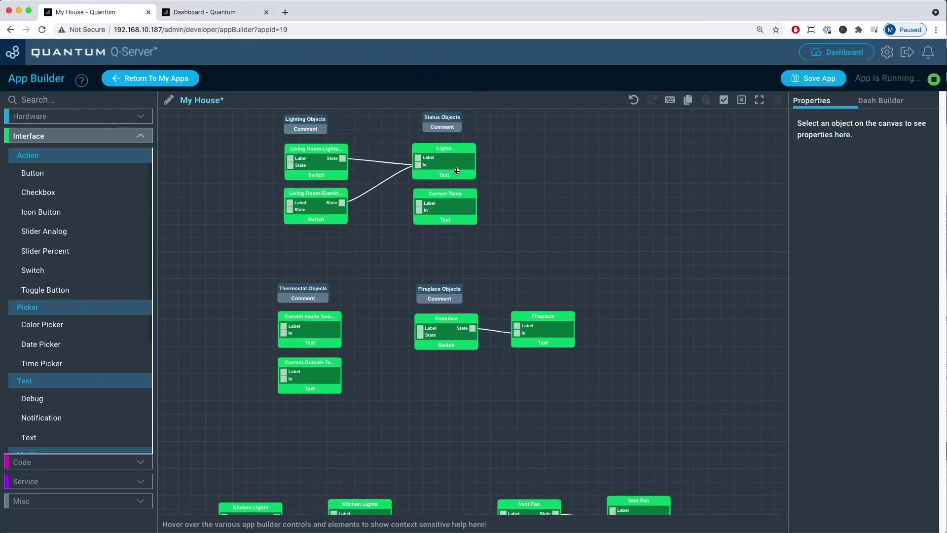
pyautogui.click(334, 177)
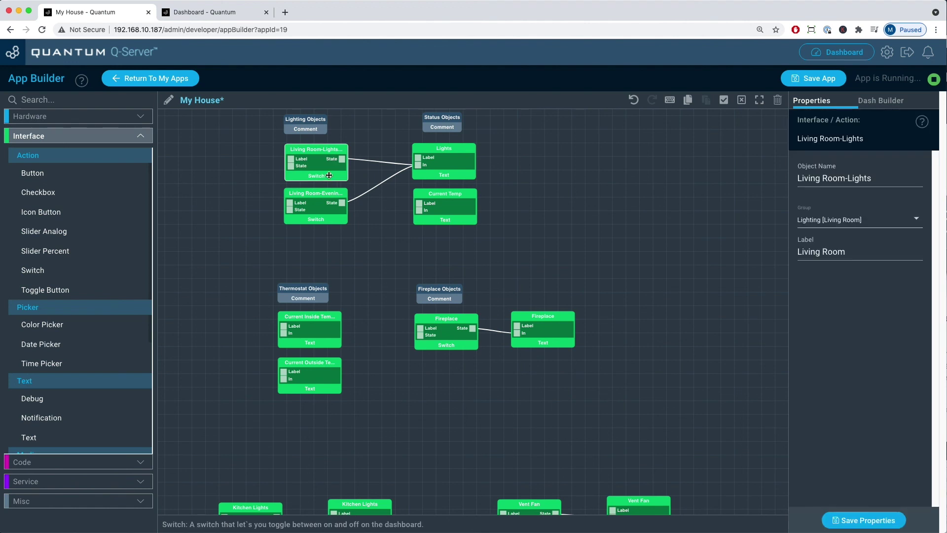
pyautogui.click(917, 218)
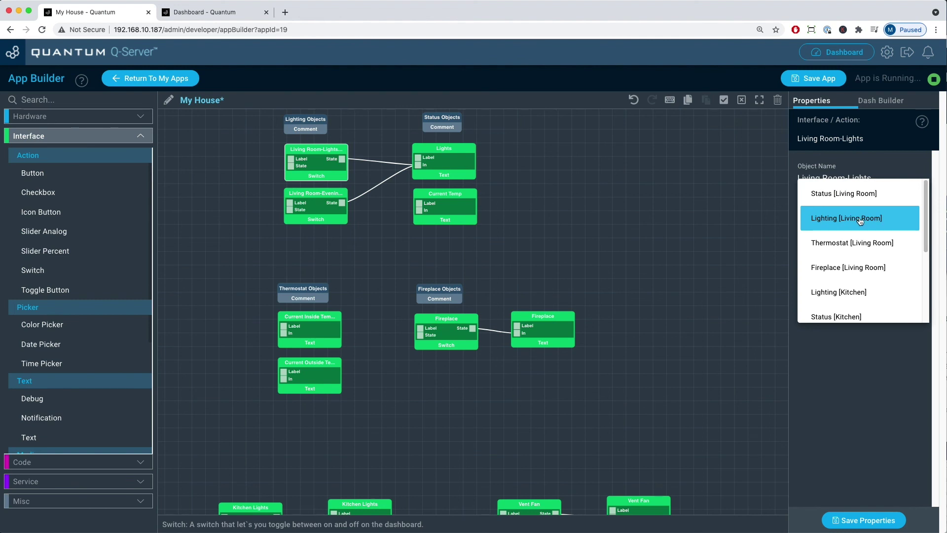
pyautogui.click(860, 220)
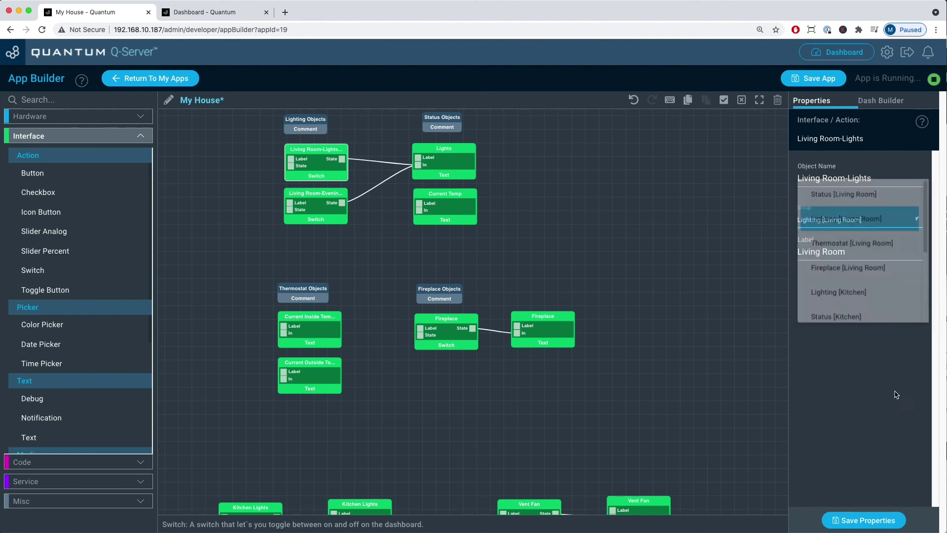
pyautogui.click(864, 521)
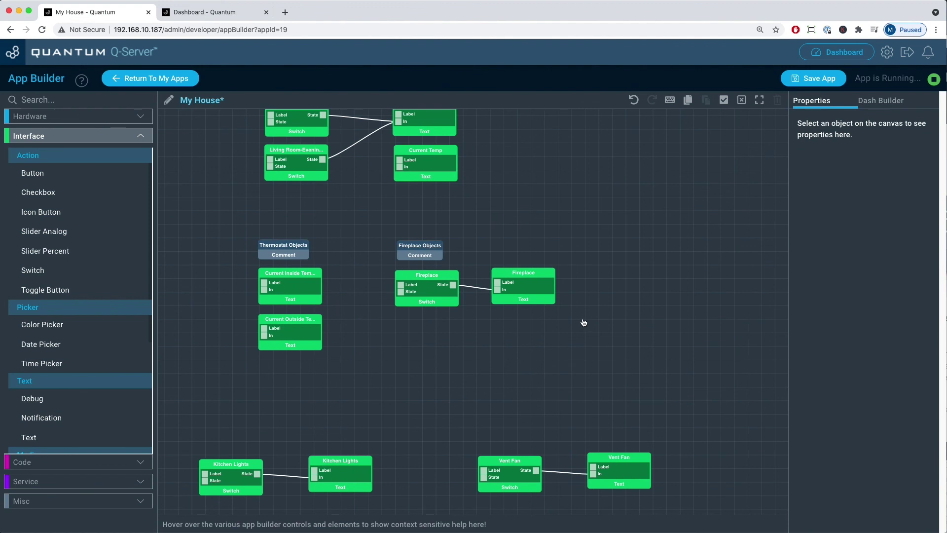